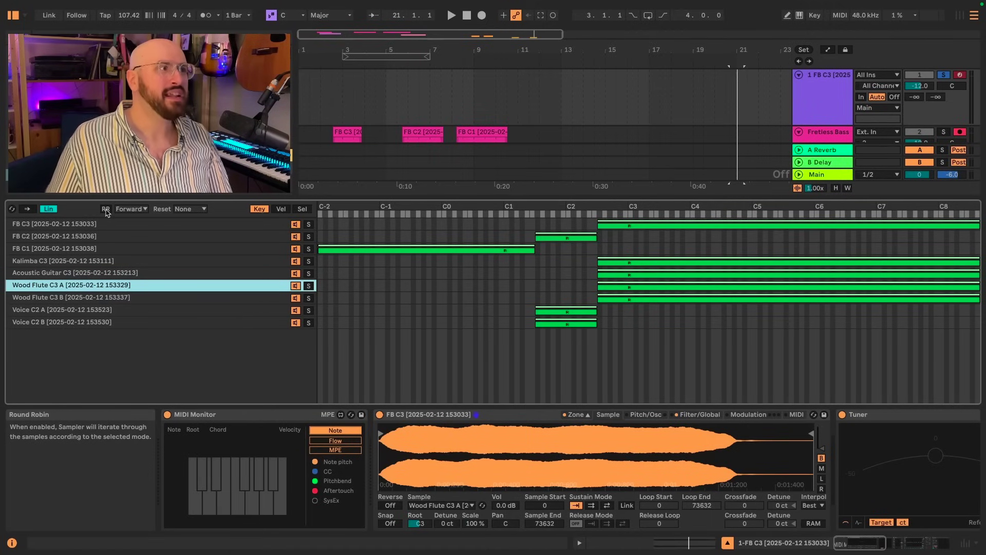
- Turn on round-robin in Sampler's Zone Editor and set its order to Random
left_click(105, 210)
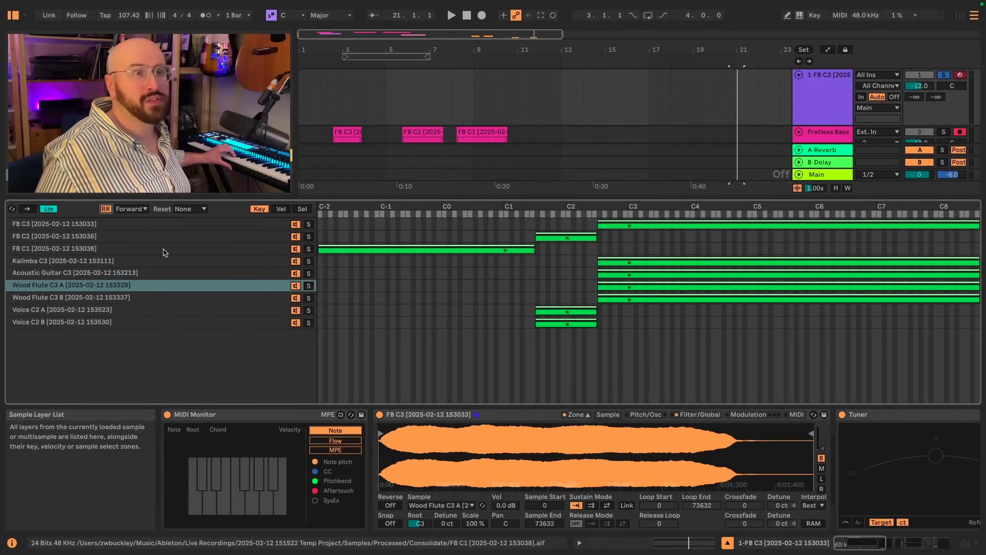
left_click(139, 209)
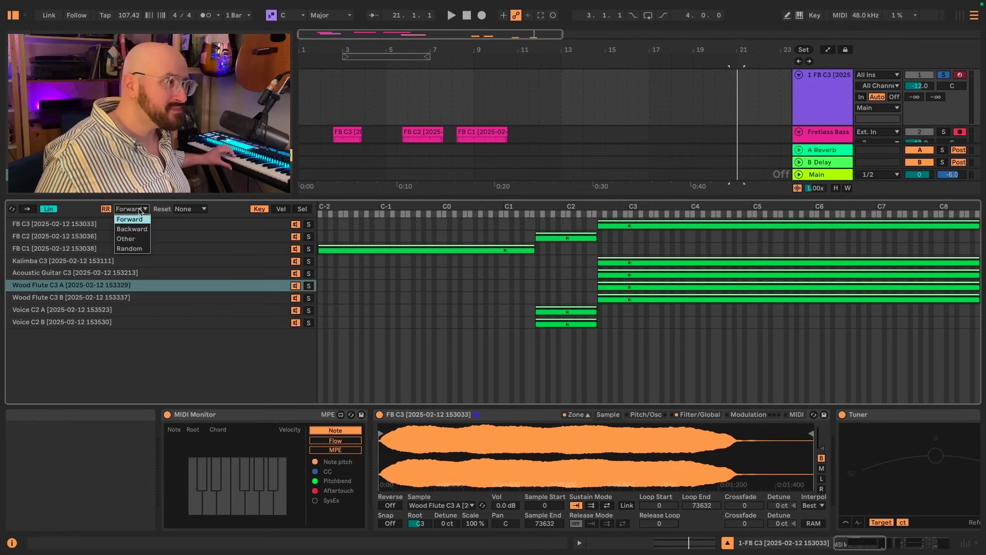
left_click(138, 250)
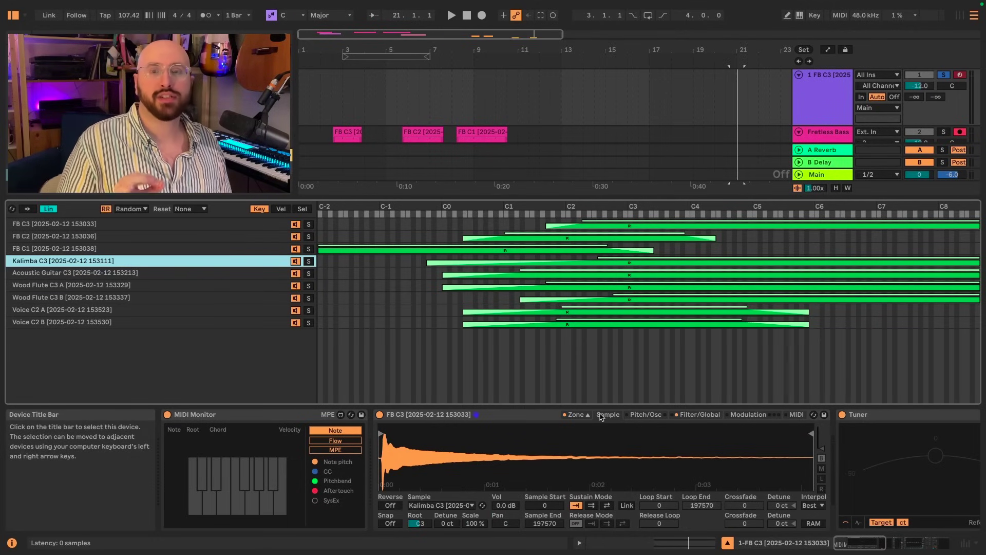
- Review the Pitch/Osc, Filter/Global and Modulation tabs before returning to the Sample tab
left_click(640, 415)
left_click(694, 415)
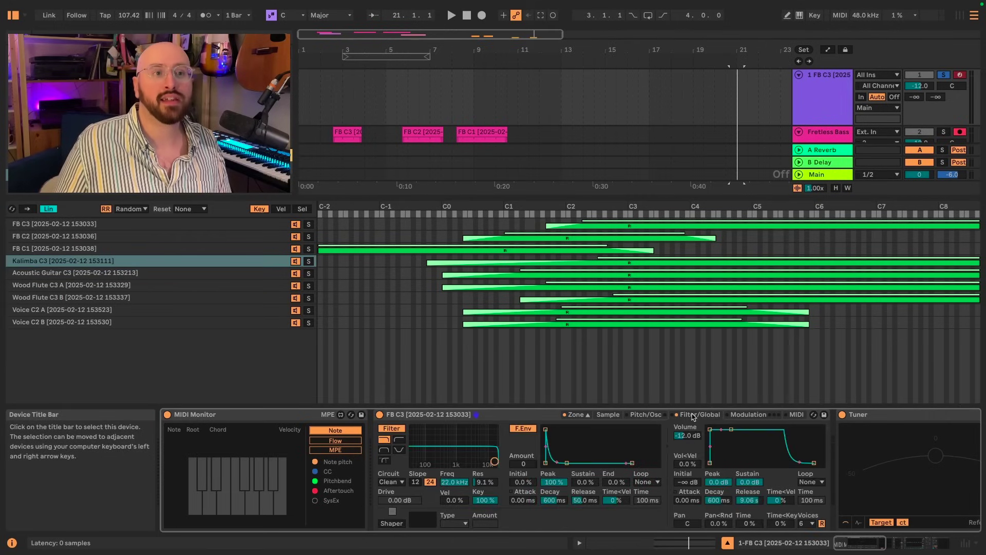
left_click(743, 416)
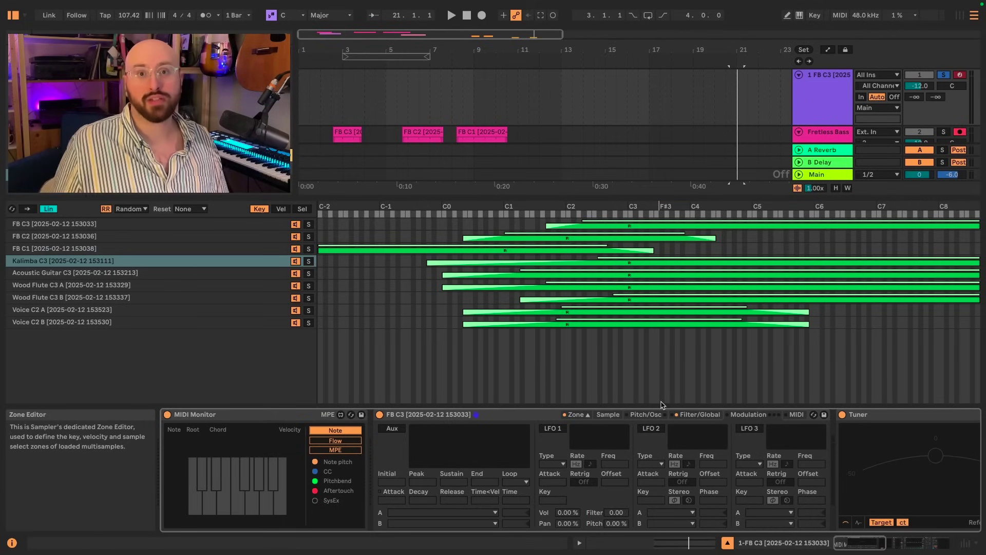
left_click(607, 415)
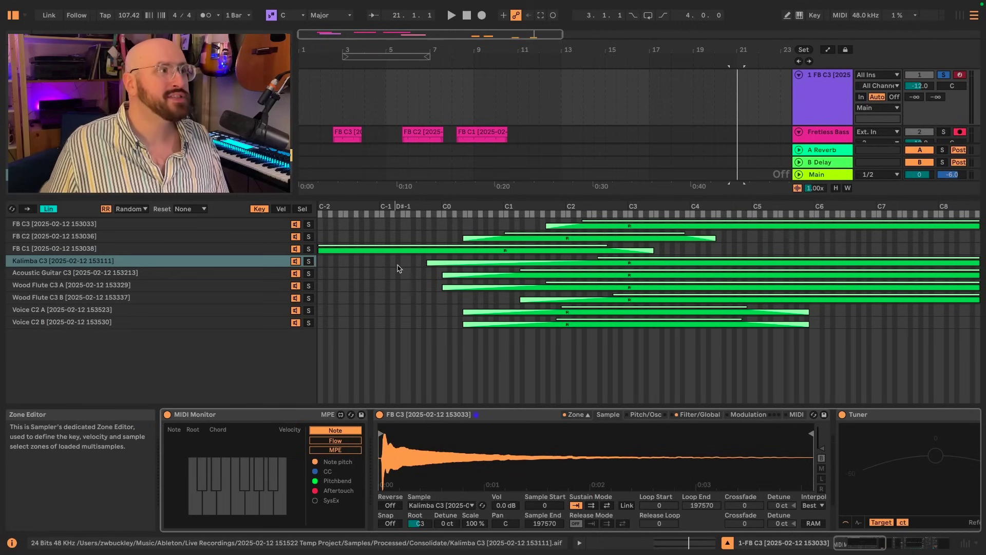
- Solo the Kalimba layer and give it a short, crossfaded back-and-forth sustain loop
left_click(314, 262)
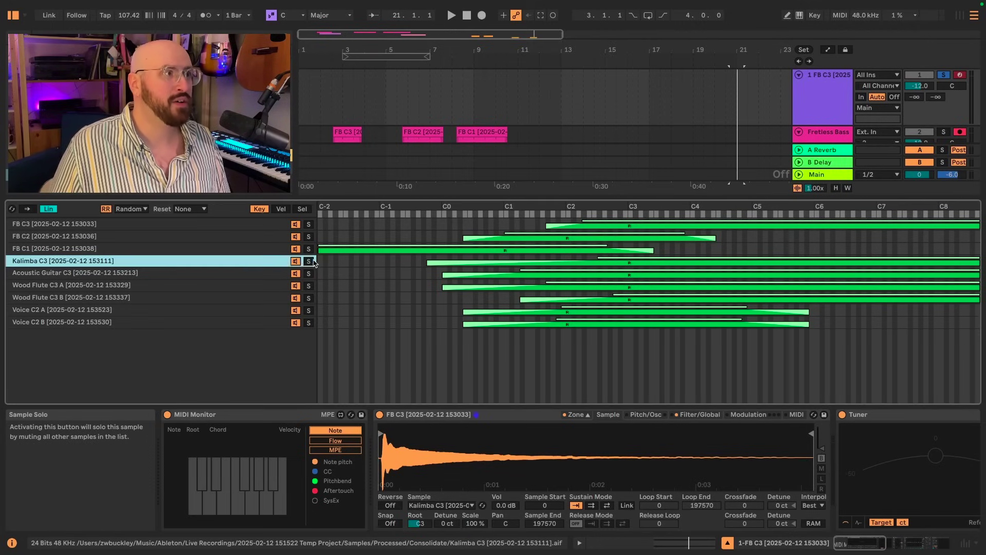
left_click(607, 506)
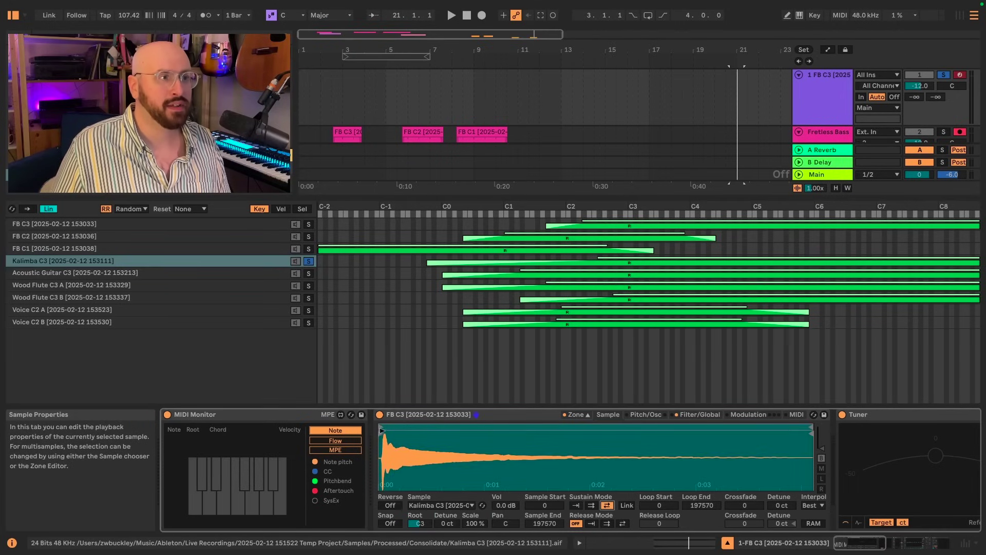
left_click_drag(381, 429, 501, 429)
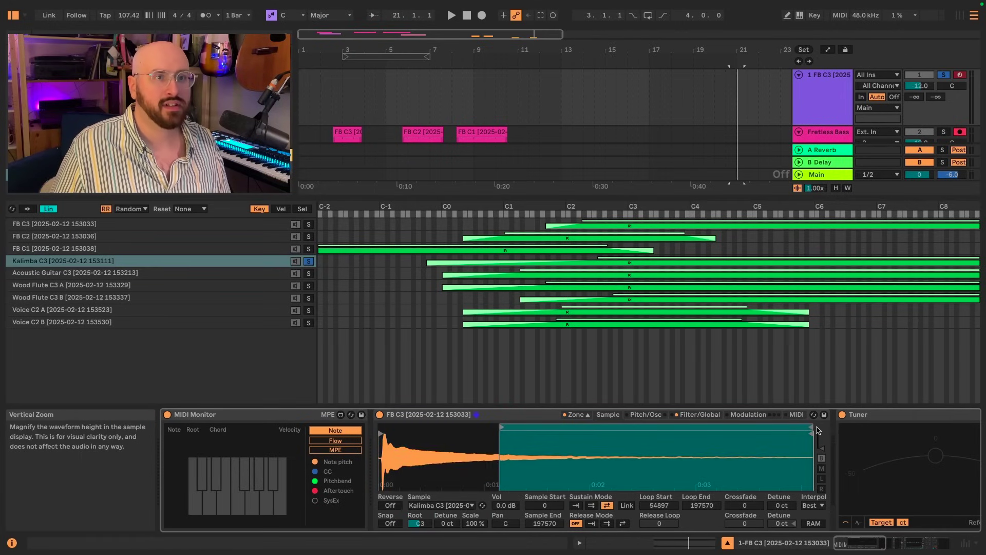
left_click_drag(812, 428, 534, 428)
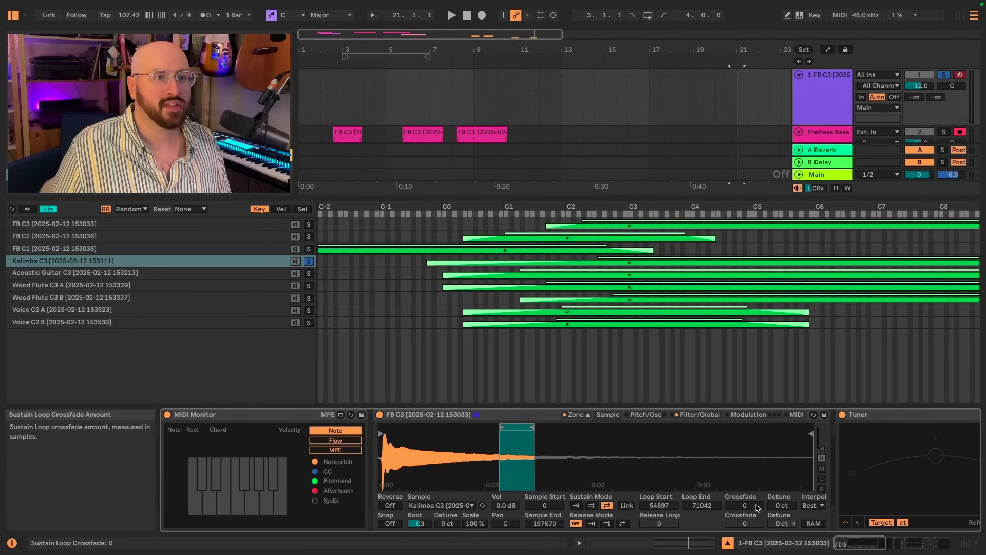
left_click_drag(757, 508, 756, 483)
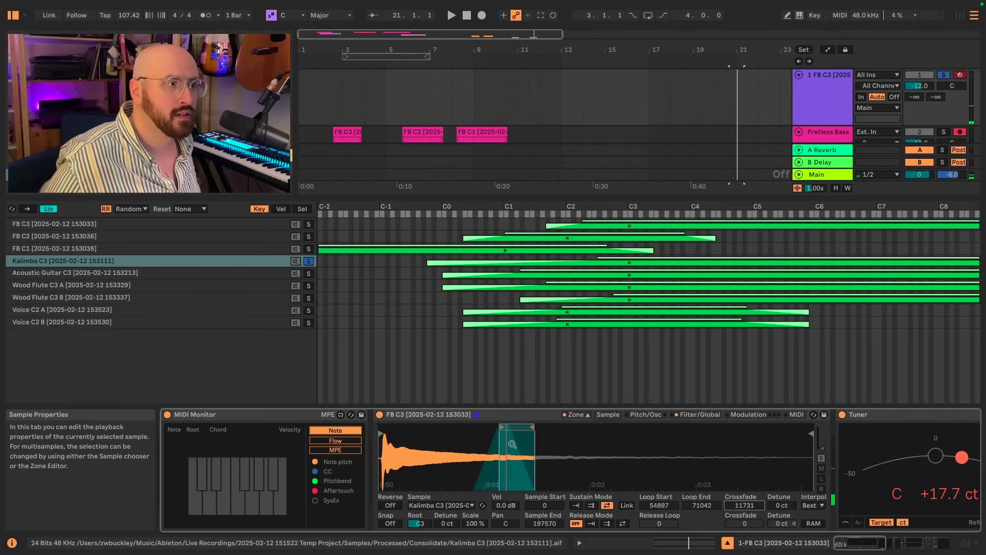
left_click_drag(511, 428, 423, 429)
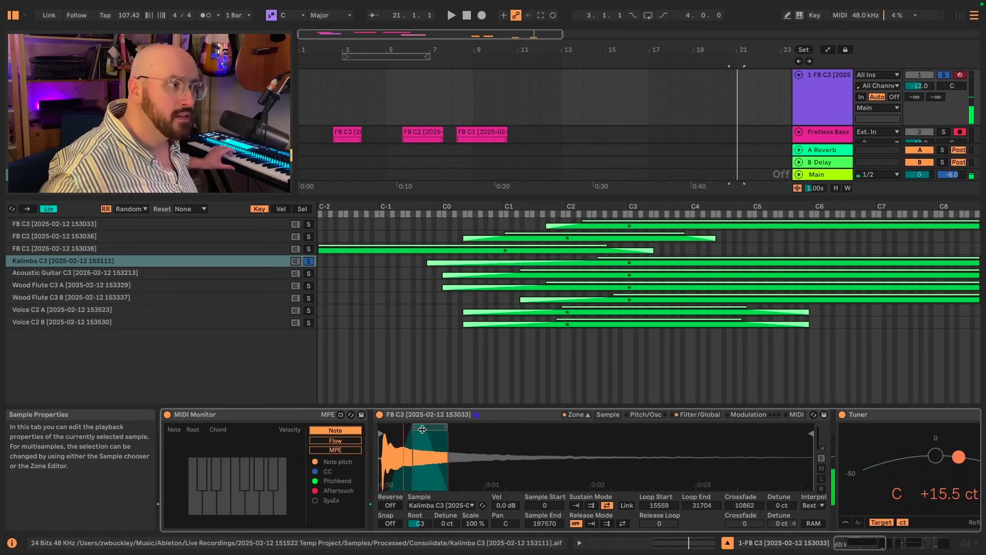
- Give Wood Flute C3 A a narrow back-and-forth sustain loop spanning 26587–36542
left_click(71, 310)
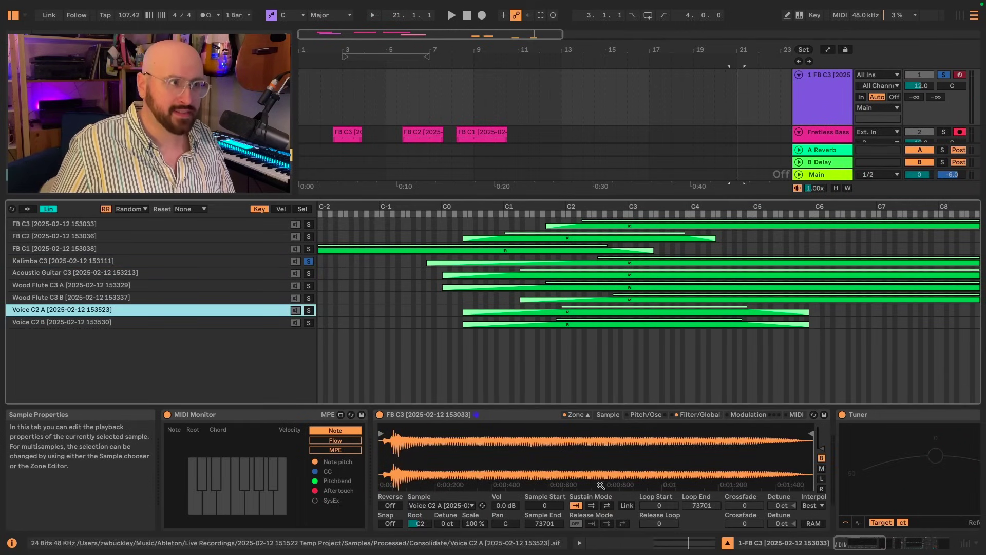
left_click(95, 286)
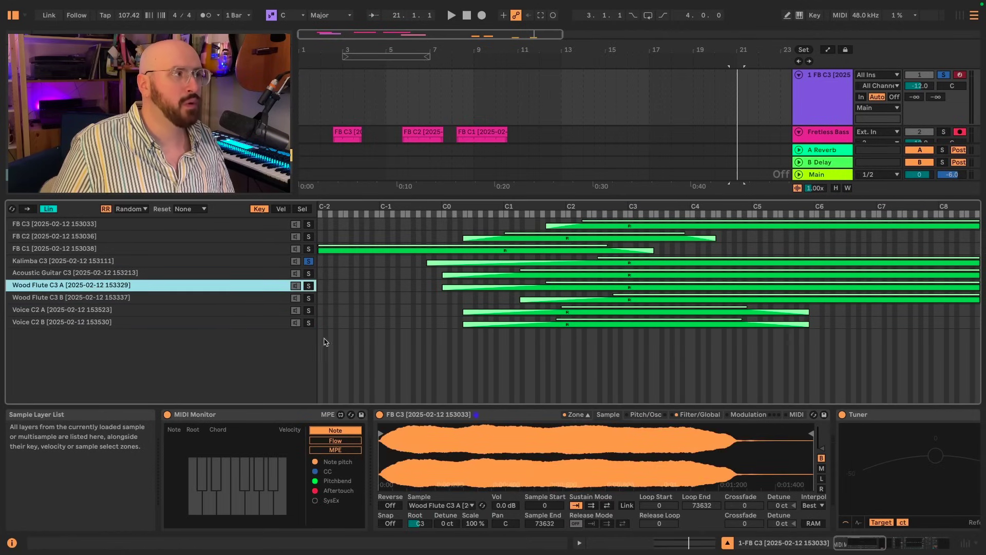
left_click(607, 505)
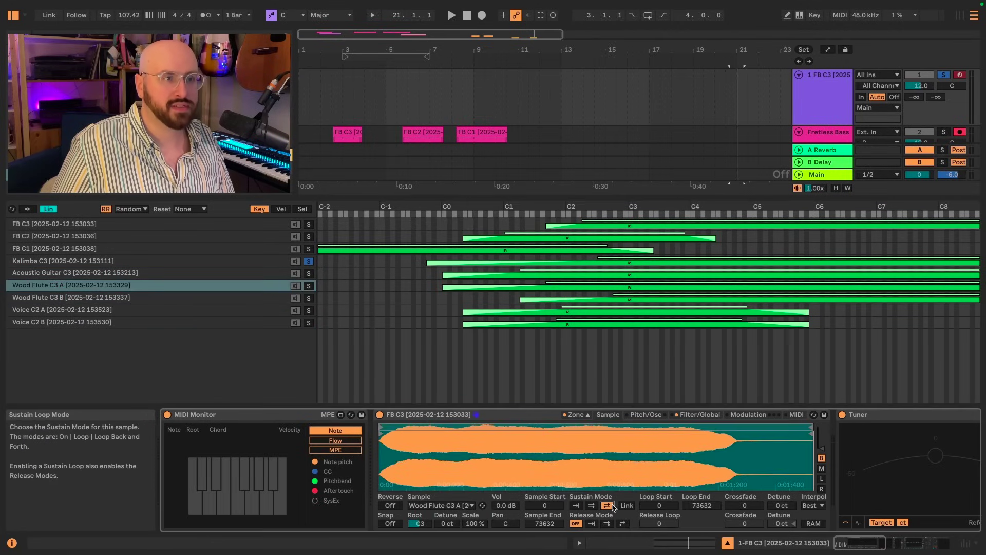
left_click_drag(381, 427, 536, 428)
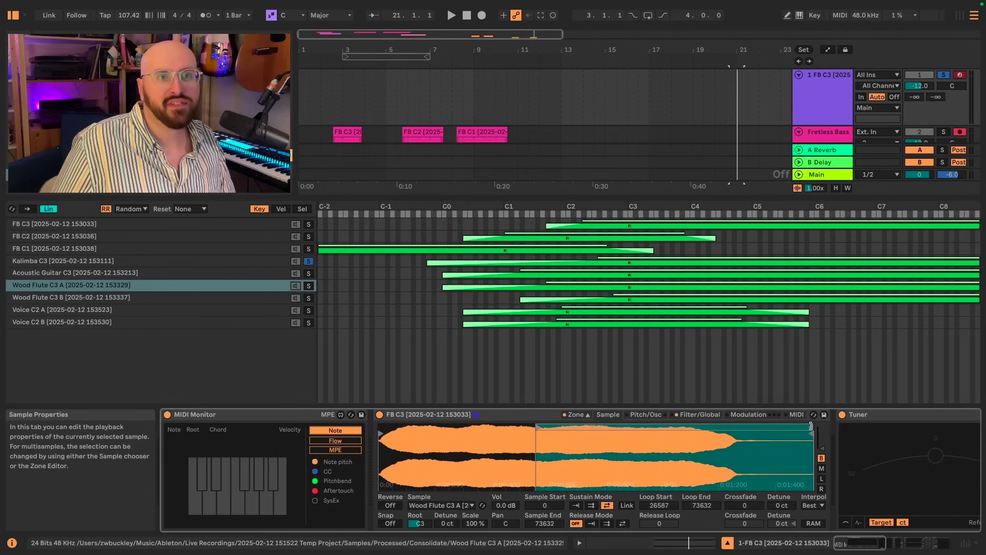
left_click_drag(811, 431, 594, 442)
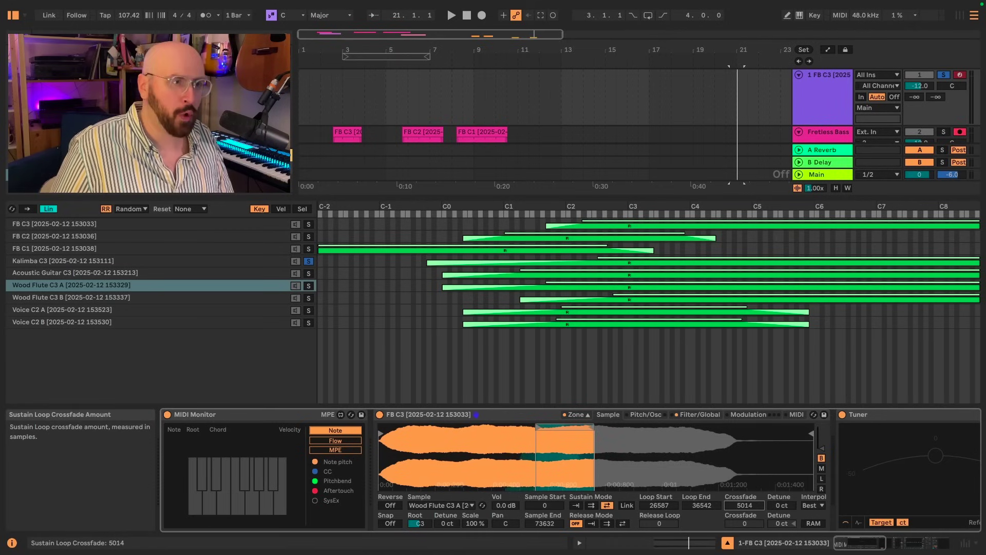
left_click(707, 415)
left_click(707, 415)
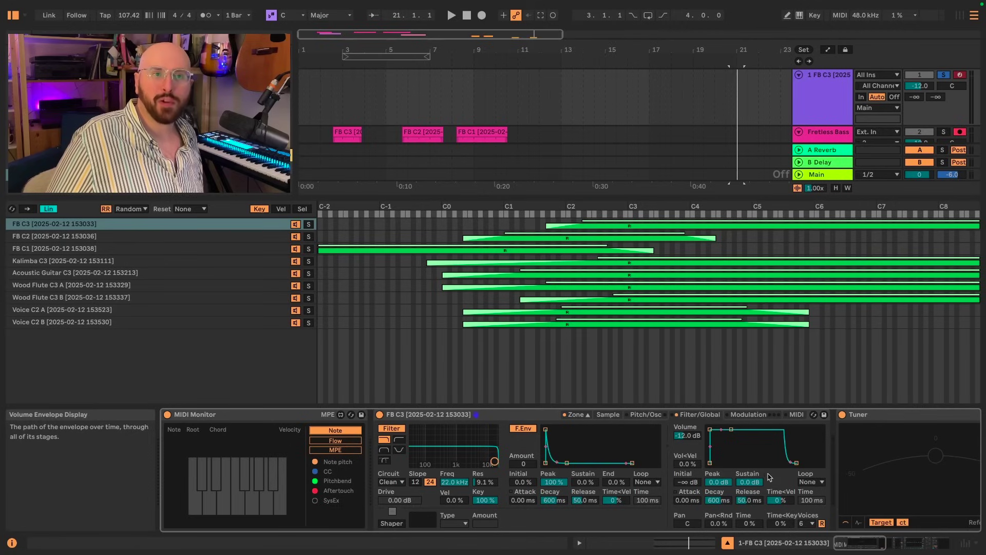
- Lengthen the volume envelope's release time
left_click_drag(749, 500, 749, 457)
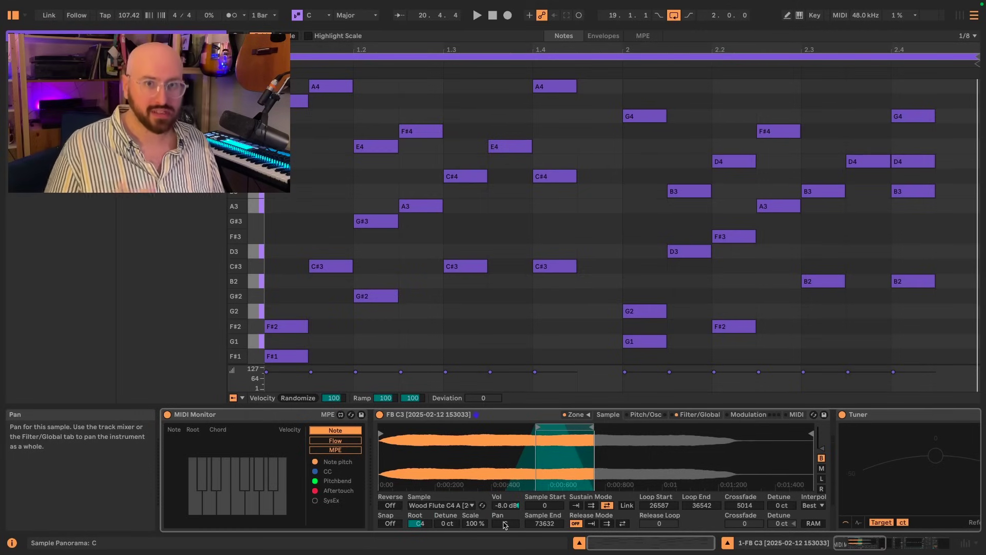
- Set Pan random to 100 %, audition the melody, and restore the arrangement above the piano roll
left_click(701, 416)
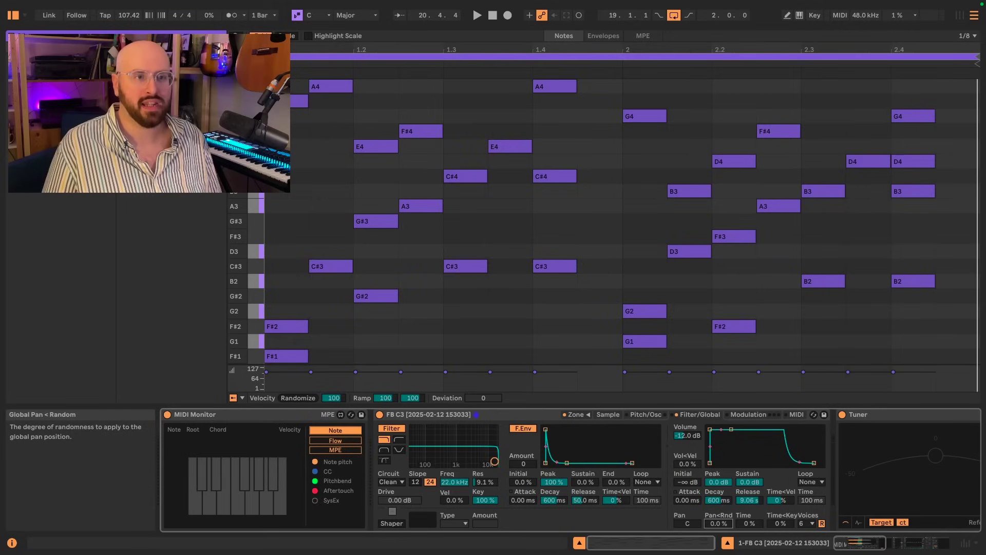
left_click_drag(718, 523, 718, 472)
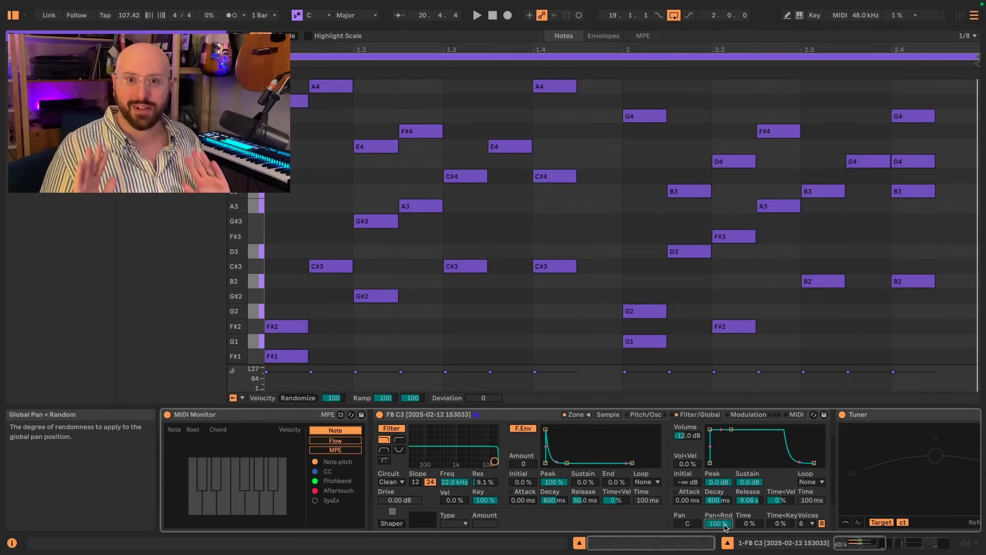
key("space")
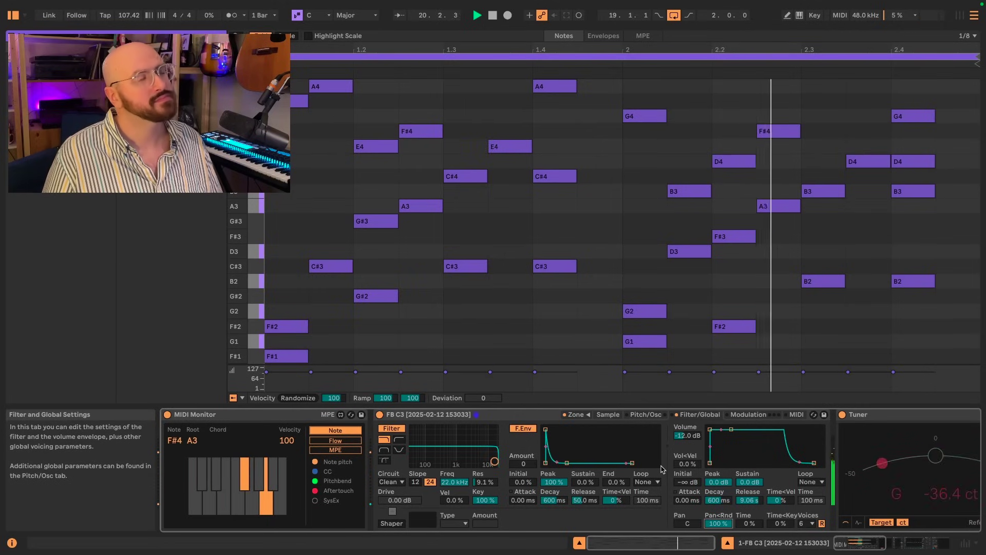
key("space")
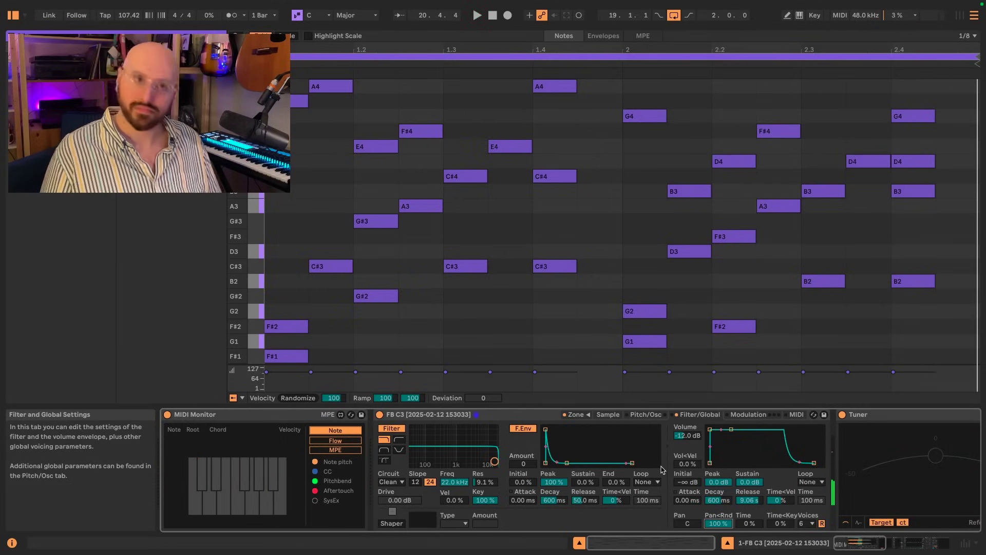
left_click_drag(459, 30, 459, 195)
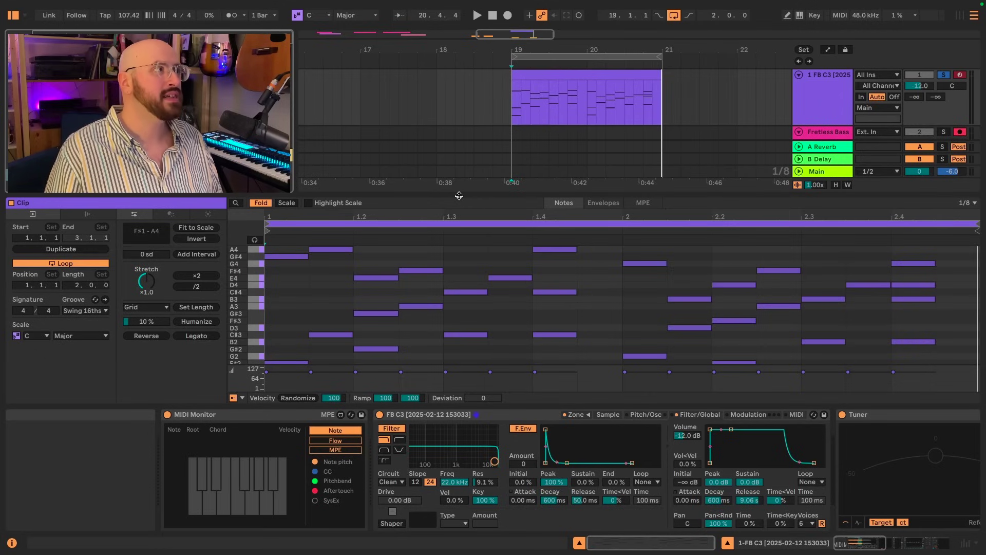
- Add the ZWB Reverb Bus rack to the device chain and create a new empty chain in it
left_click_drag(410, 201, 397, 231)
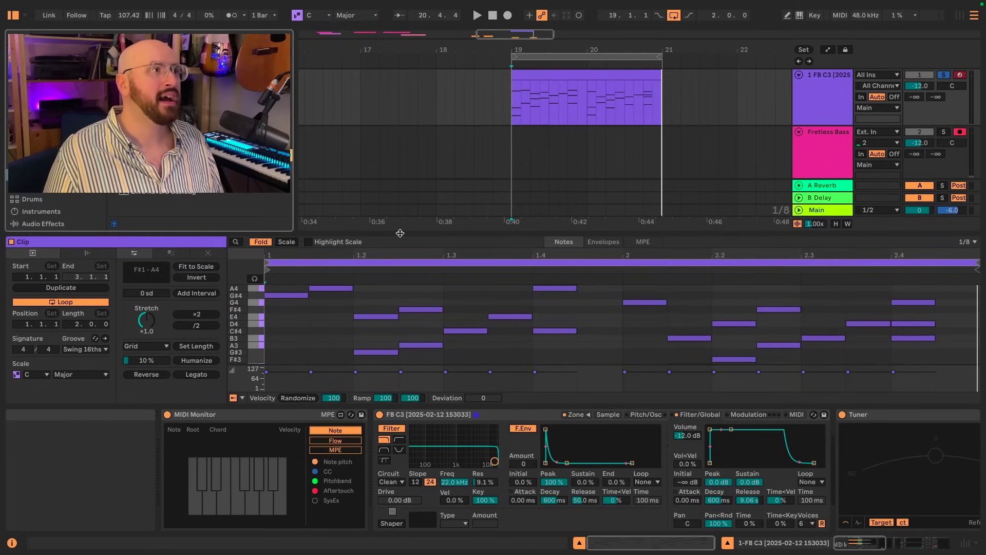
left_click_drag(267, 191, 822, 455)
right_click(606, 472)
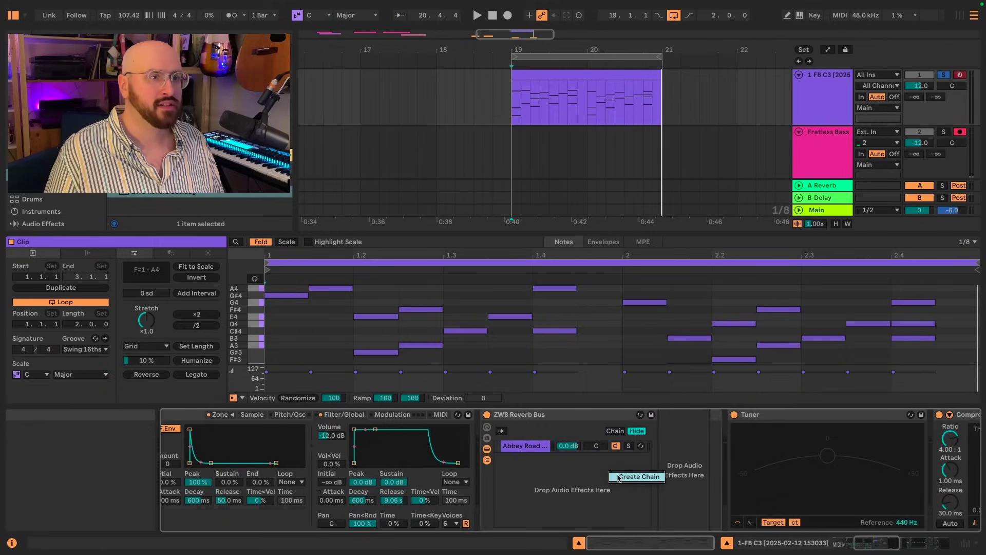
left_click(619, 477)
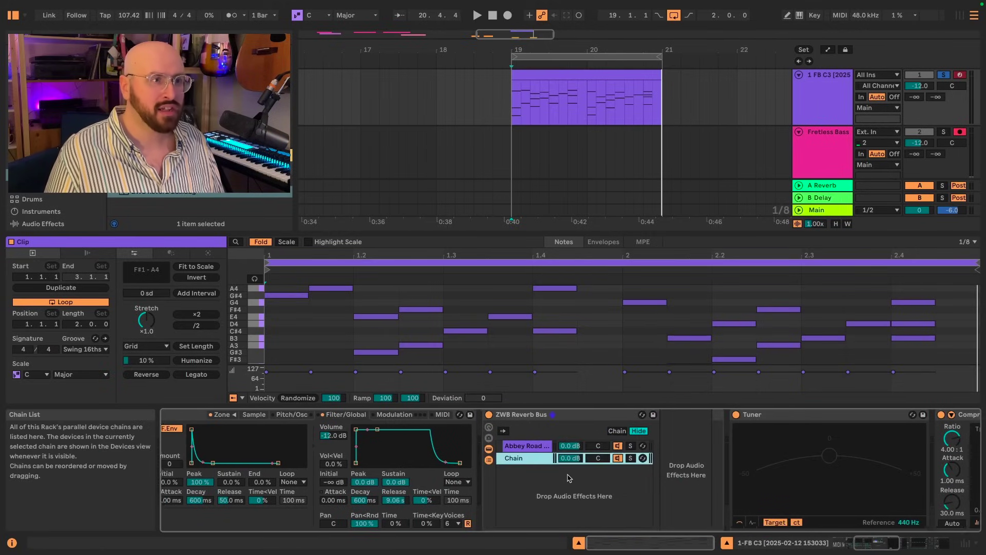
- Turn the Abbey Road chain down to about -13.2 dB while auditioning playback
scroll(709, 475, "left", 6)
scroll(845, 473, "left", 1)
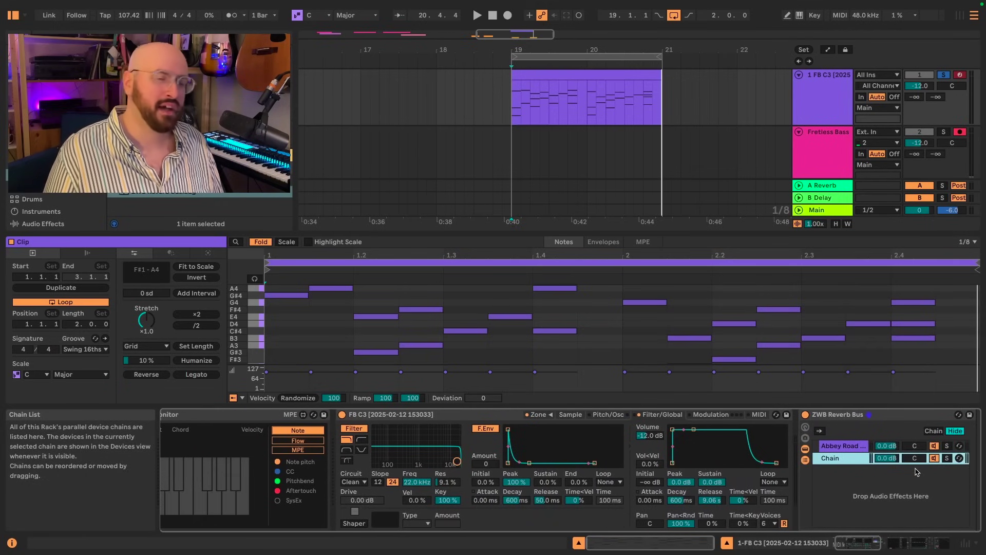
key("space")
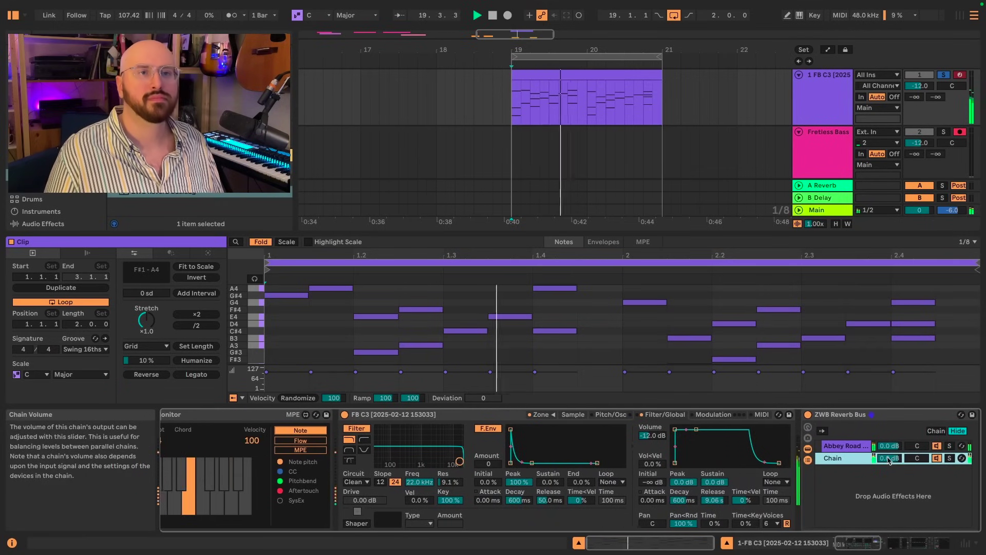
left_click_drag(890, 446, 890, 469)
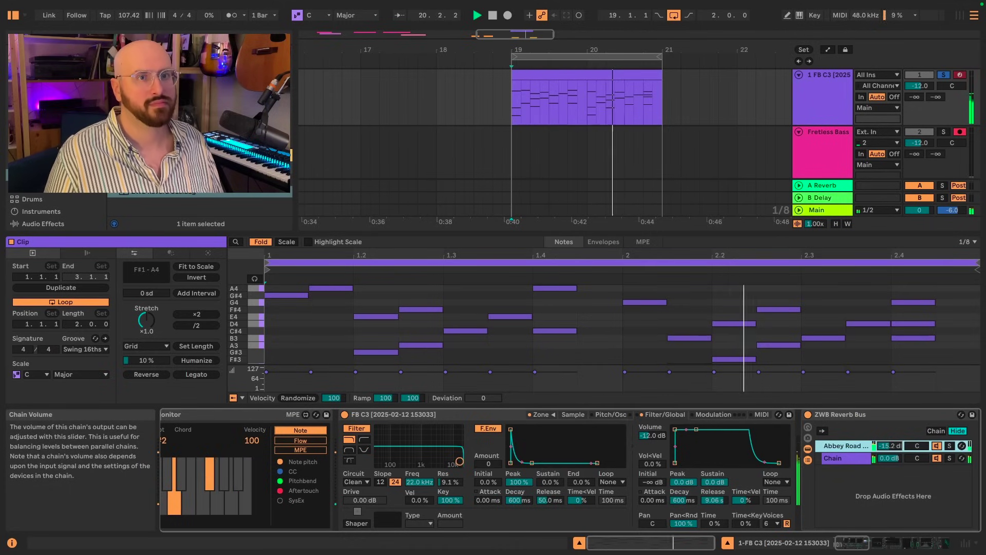
key("space")
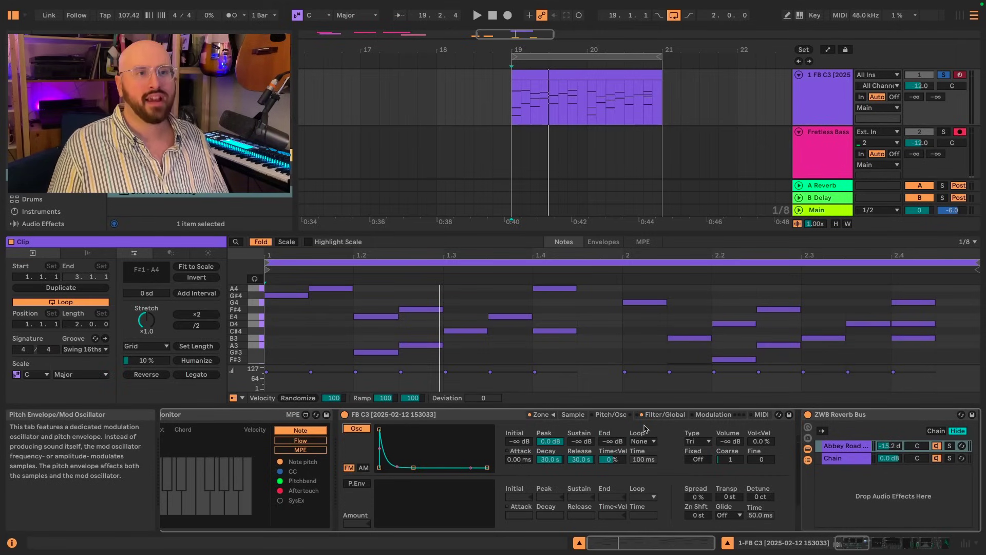
- Check the modulation oscillator's waveform choices and nudge its volume up
left_click(704, 442)
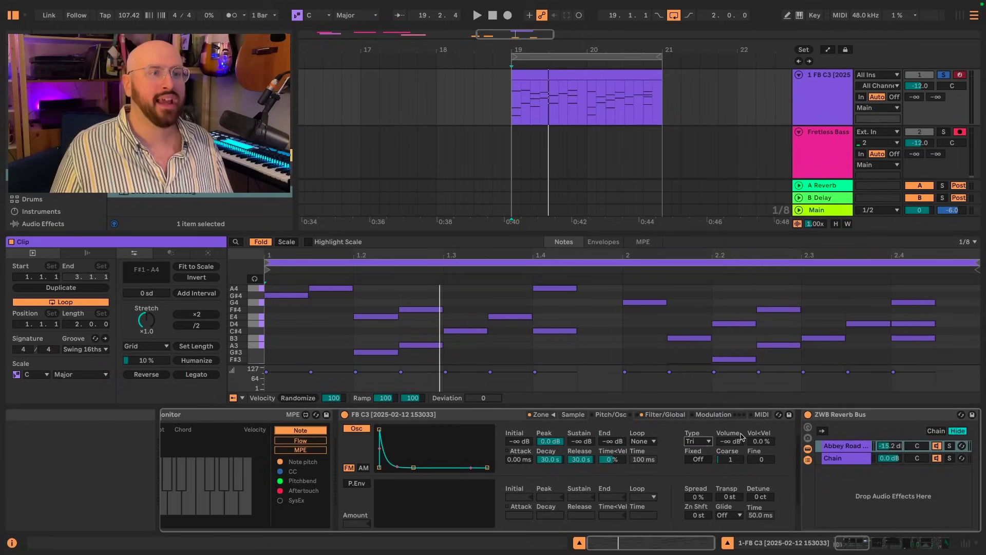
mouse_move(742, 437)
left_mouse_down()
mouse_move(741, 424)
mouse_move(741, 442)
left_mouse_up()
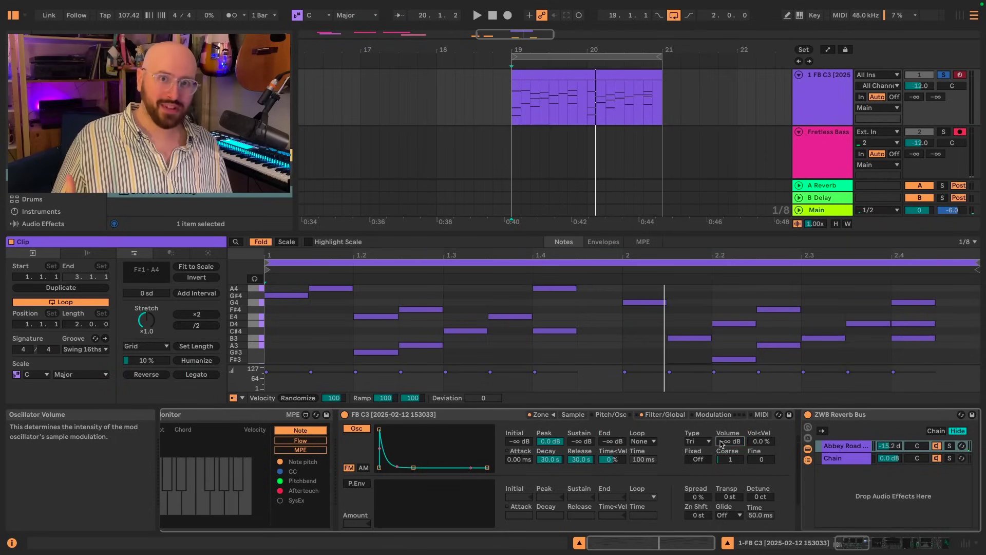
- Raise the FM oscillator volume from -39 dB to about -24 dB while auditioning playback
left_click_drag(724, 444, 724, 434)
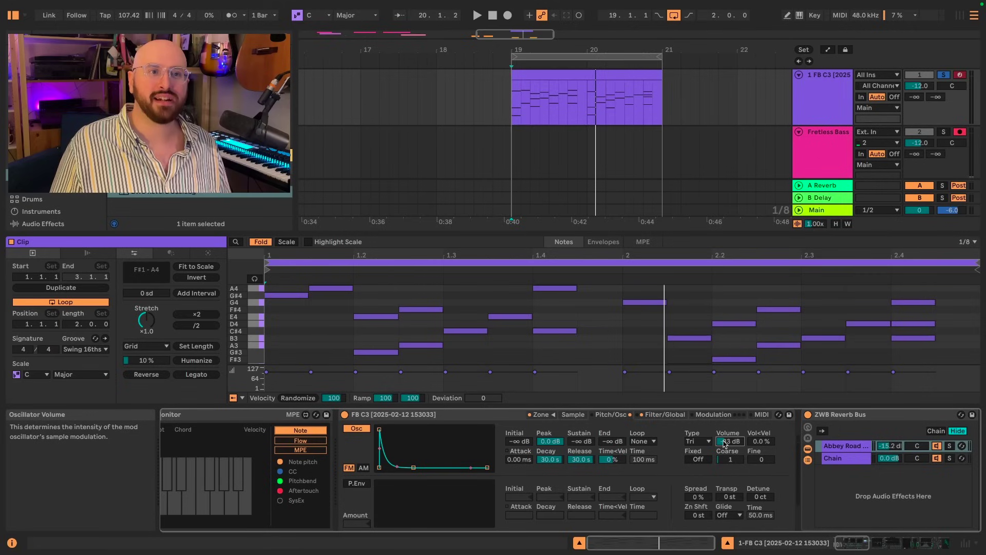
key("space")
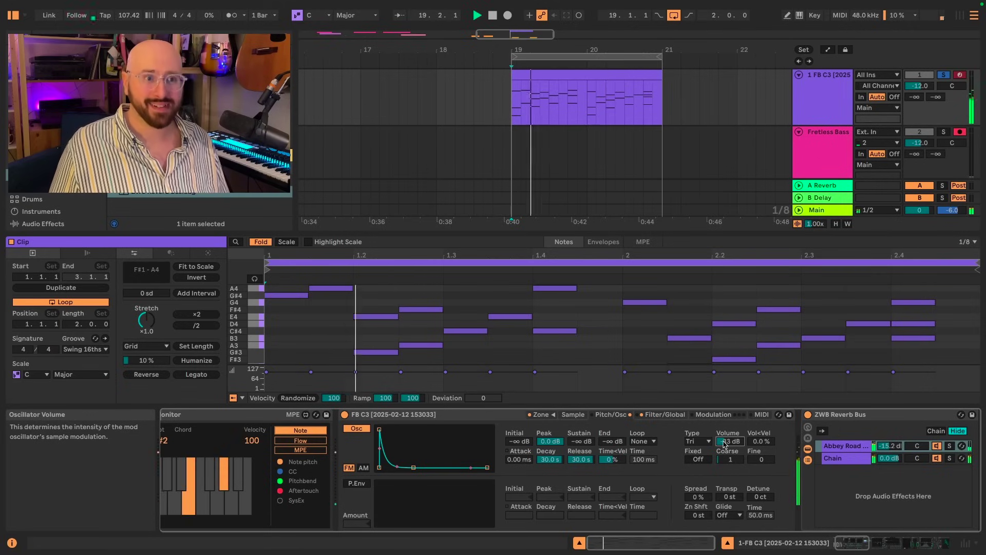
left_click_drag(724, 444, 724, 437)
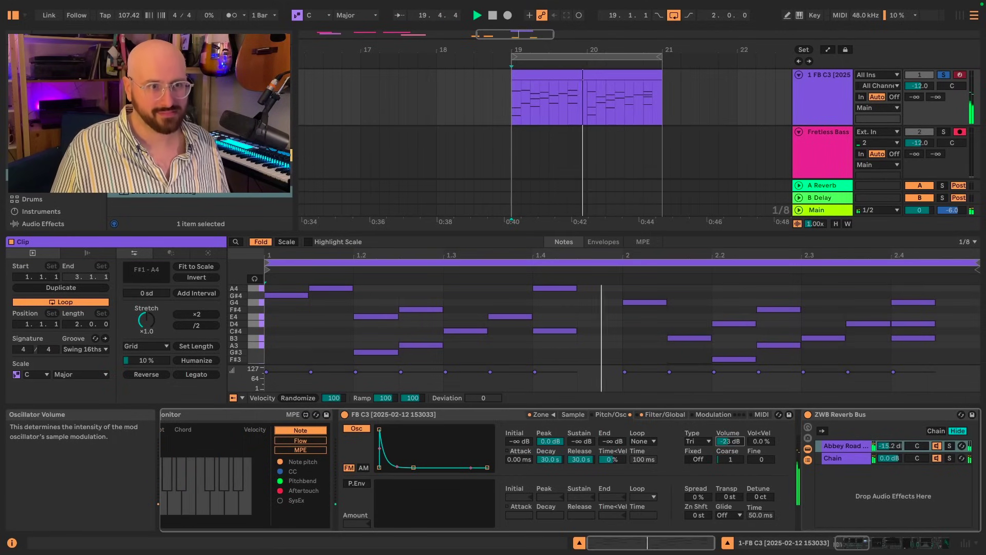
left_click_drag(724, 437, 735, 463)
key("space")
key("space")
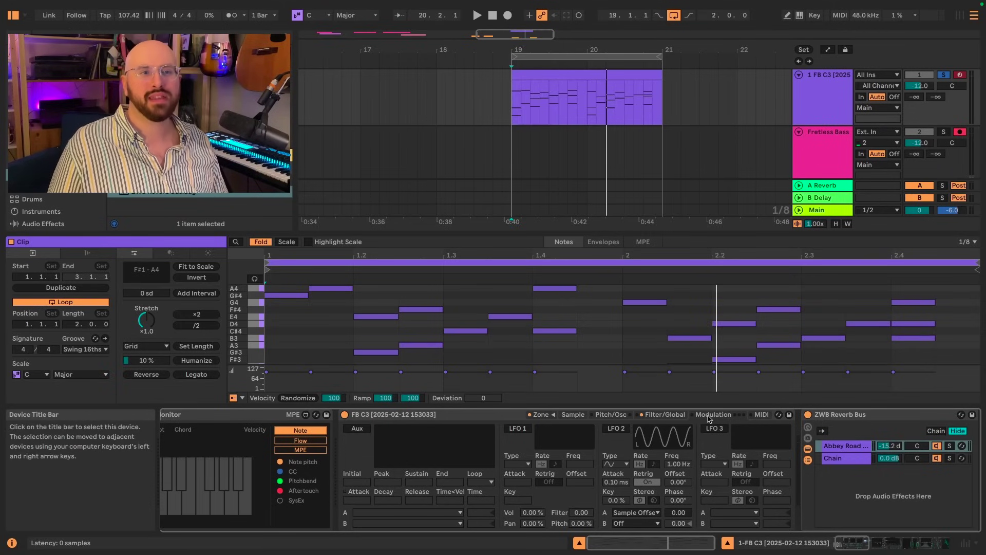
- Enable LFO 2 as a Sample & Hold modulator of Sample Offset at 100 amount, then play
left_click(623, 429)
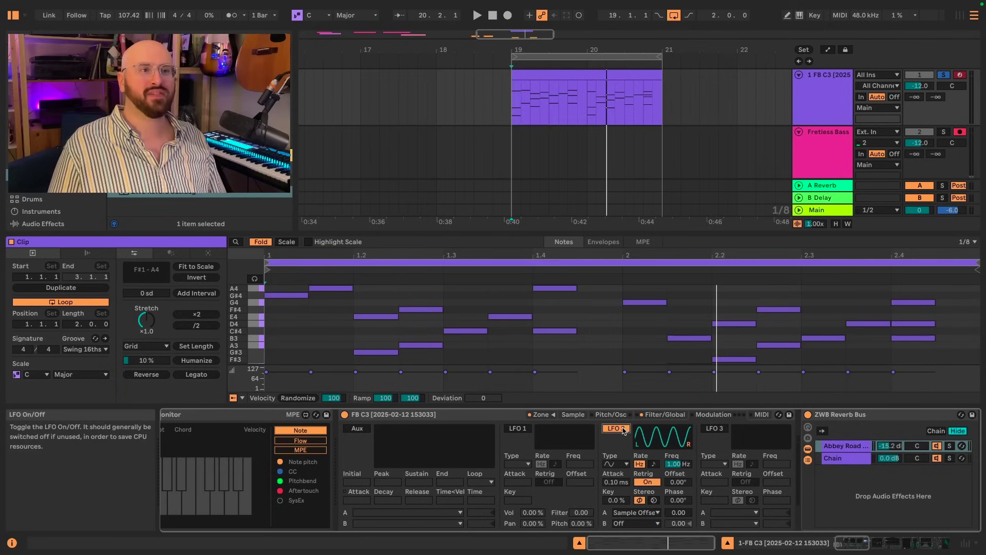
left_click(647, 513)
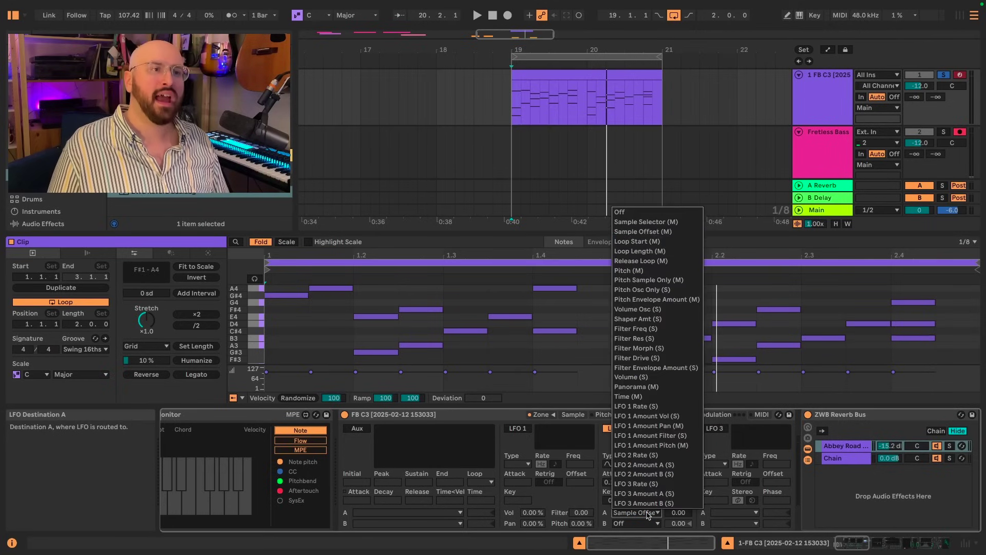
left_click(686, 236)
left_click(611, 464)
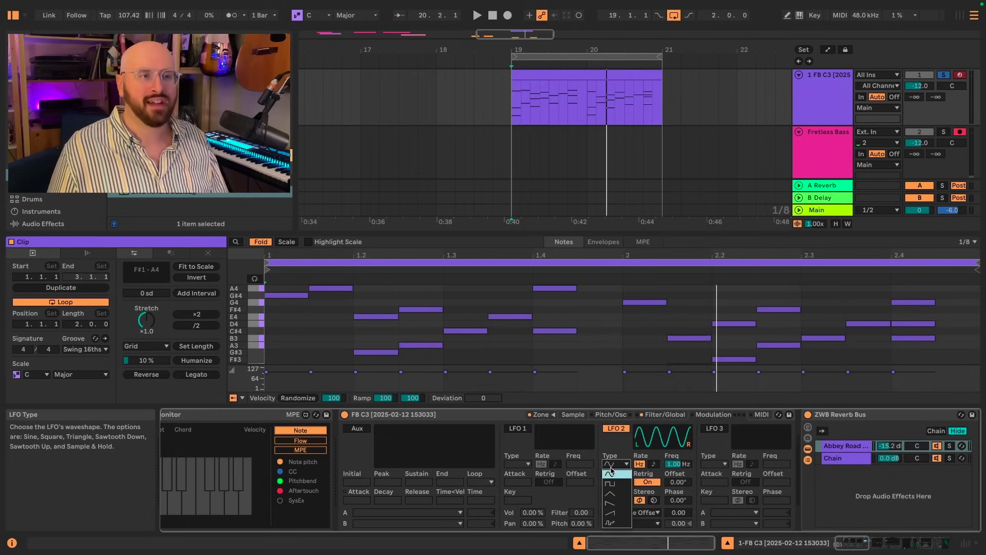
left_click(610, 522)
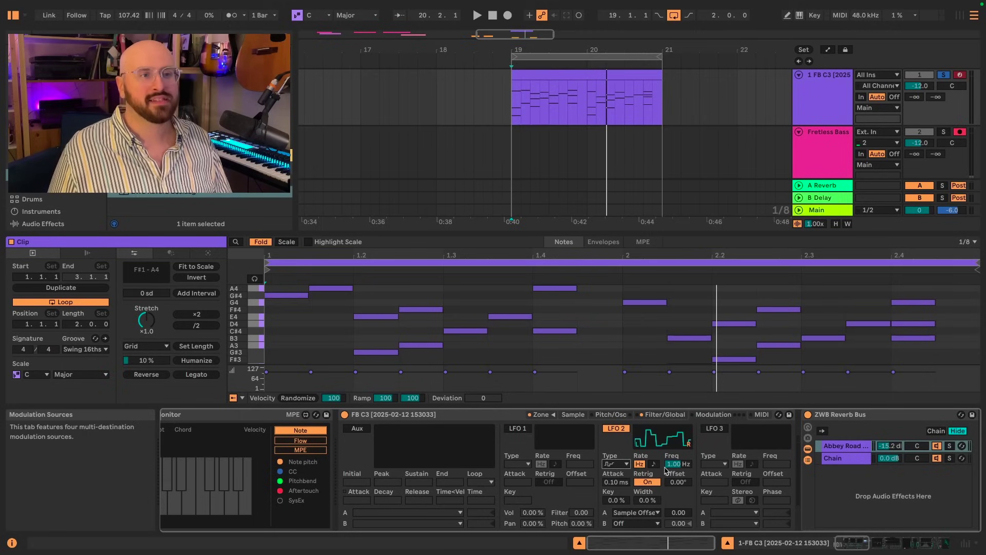
left_click_drag(678, 512, 678, 462)
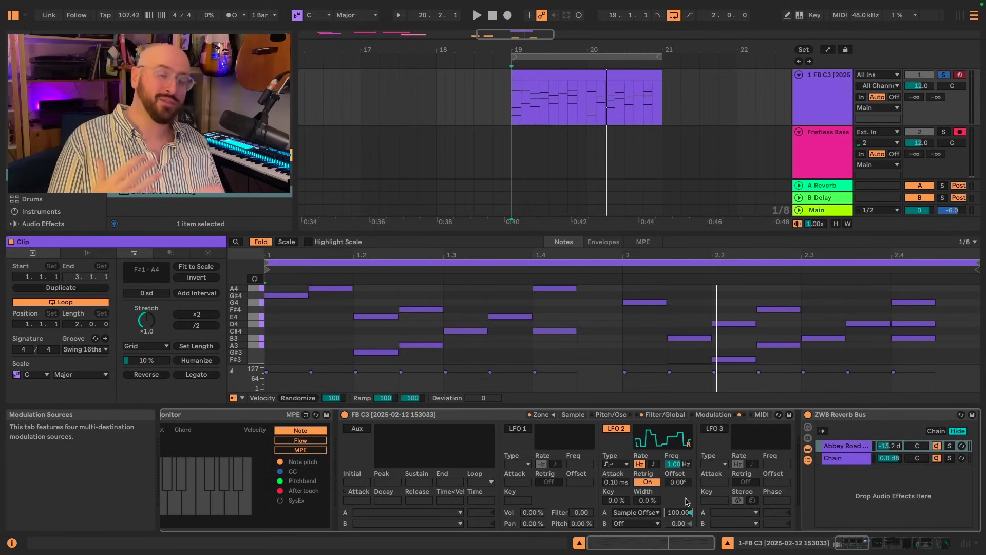
key("space")
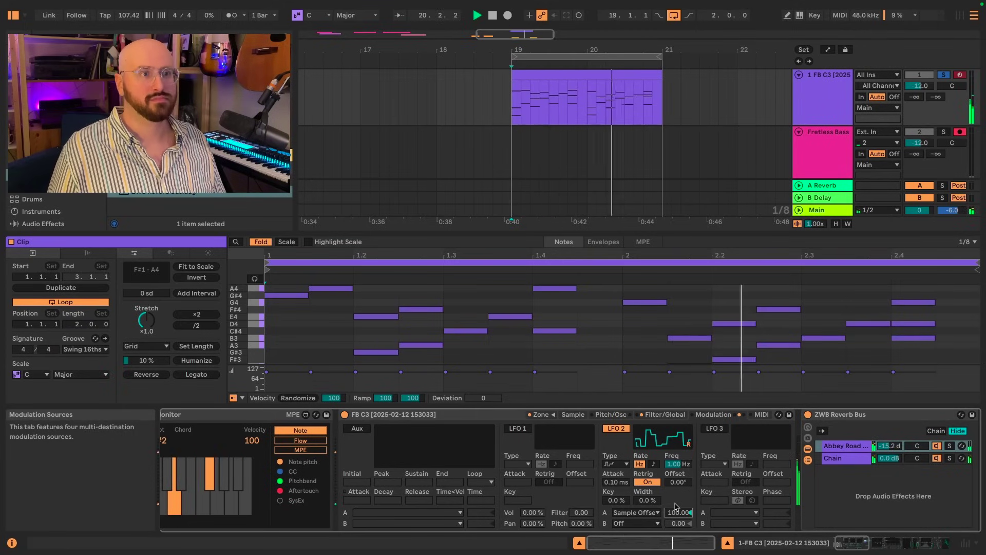
- Set LFO 2's width to 100 % and push its rate toward 30 Hz during playback
key("space")
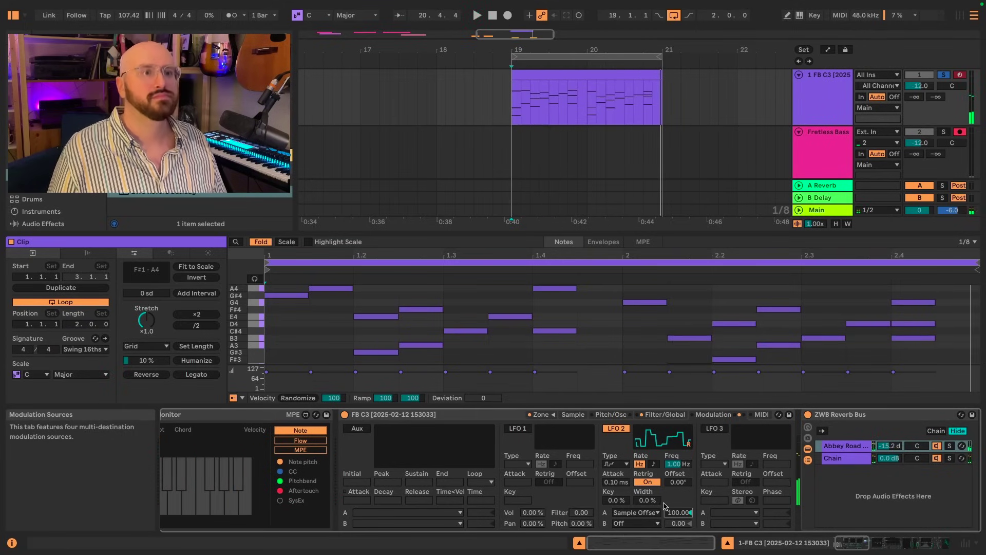
left_click_drag(658, 502, 659, 463)
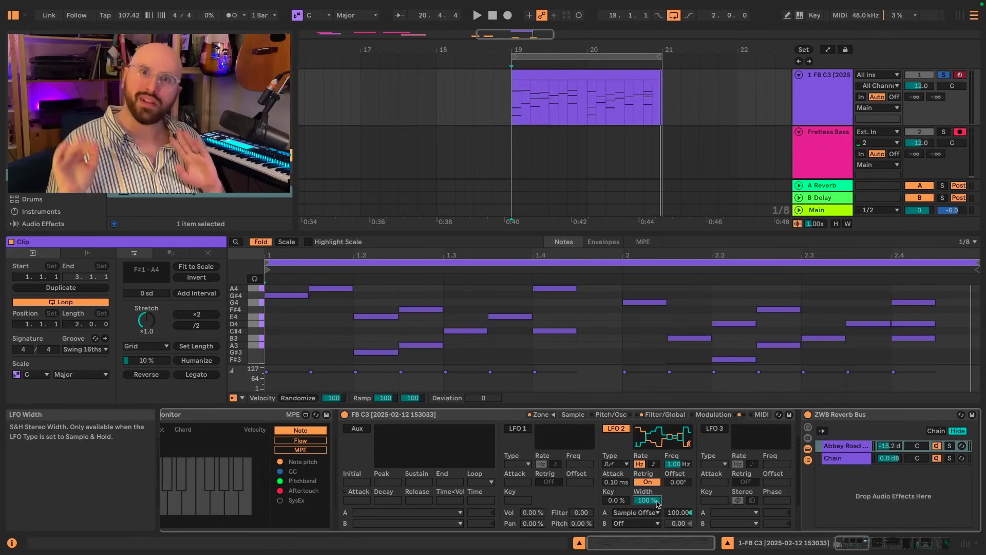
key("space")
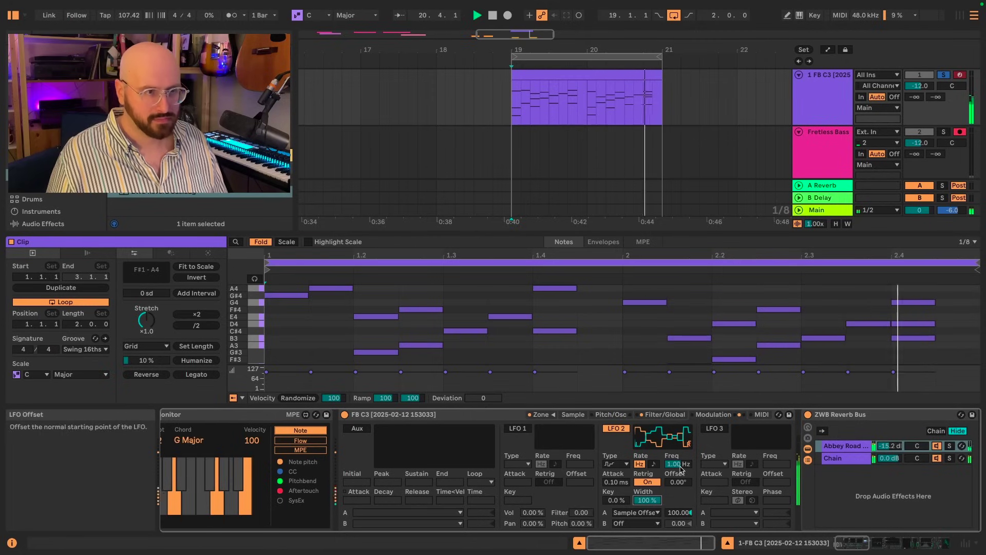
mouse_move(678, 464)
left_mouse_down()
mouse_move(677, 434)
mouse_move(678, 518)
mouse_move(683, 467)
left_mouse_up()
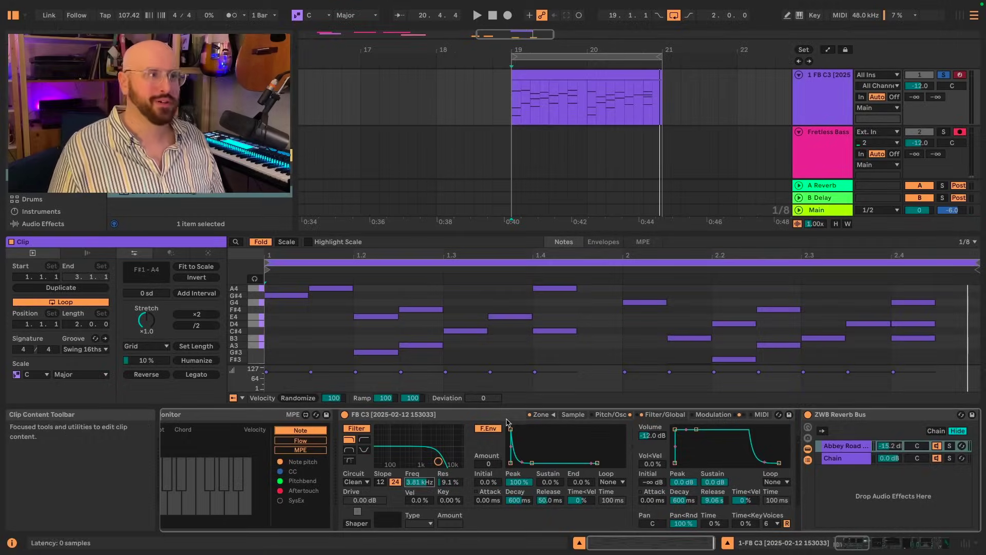
- Group the FB C3 Sampler into an Instrument Rack and show its eight macro controls
left_click(635, 414)
scroll(635, 412, "right", 4)
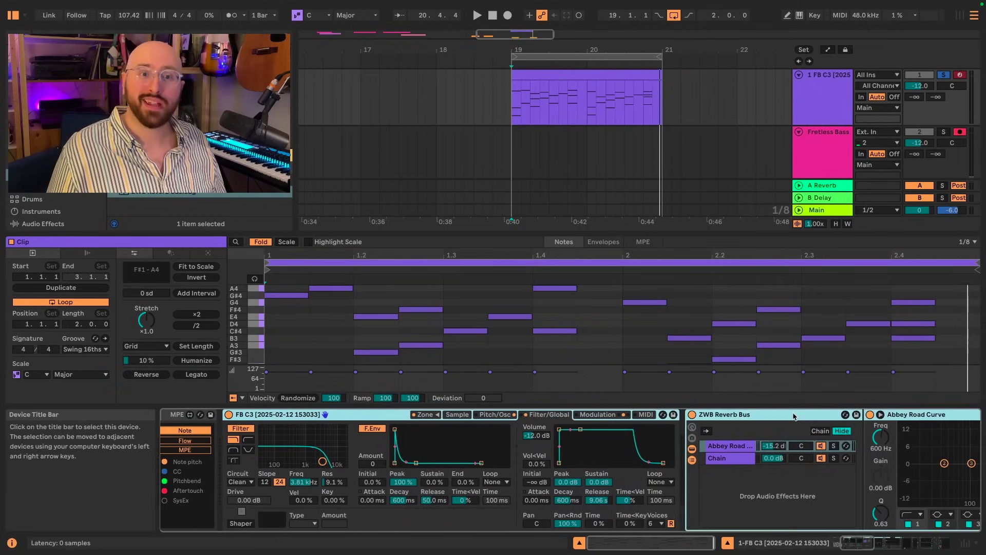
scroll(476, 415, "left", 3)
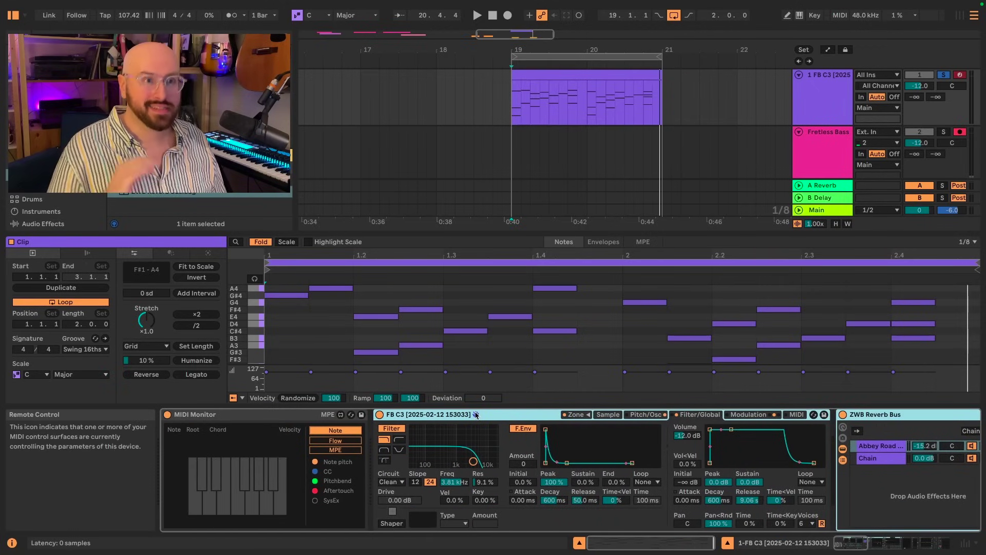
right_click(476, 414)
left_click(511, 291)
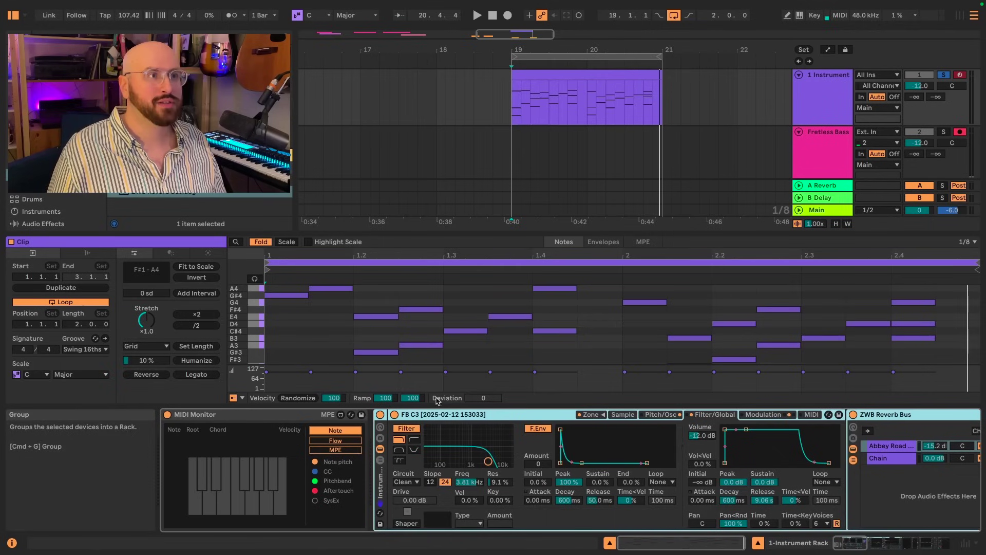
left_click(380, 427)
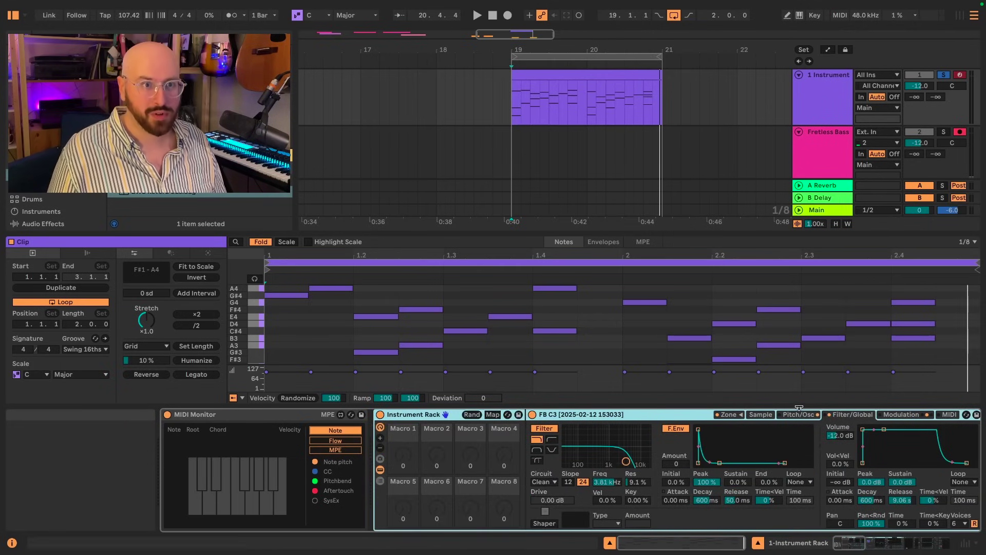
- Map Filter Freq to Macro 1, oscillator volume to Macro 2, and coarse tune to Macro 3
right_click(607, 482)
left_click(663, 302)
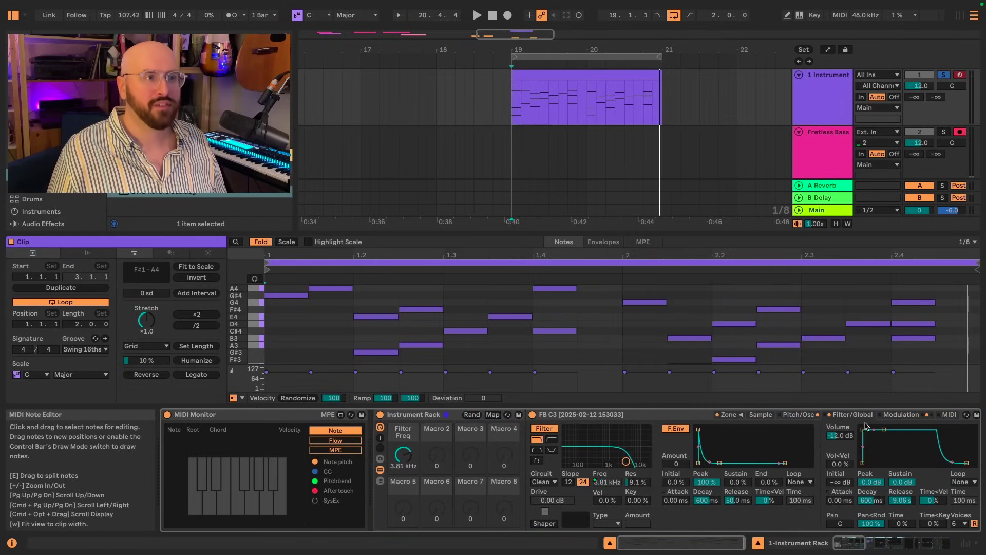
left_click(799, 414)
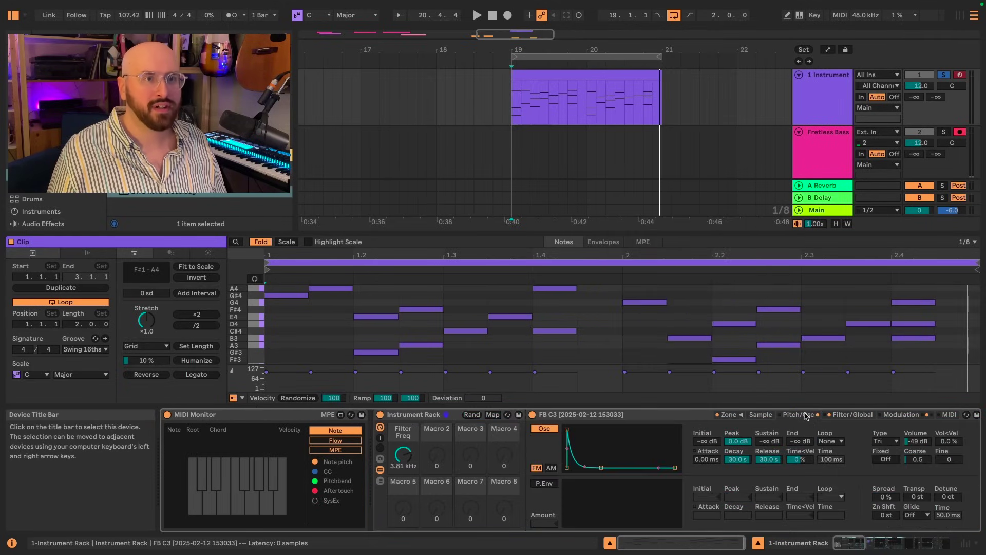
right_click(914, 441)
left_click(821, 272)
right_click(914, 441)
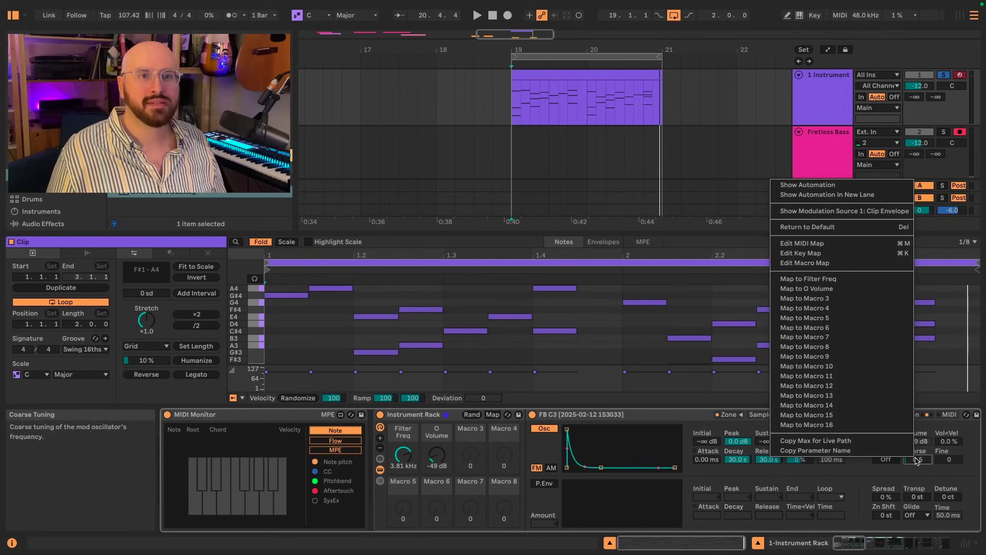
left_click(880, 299)
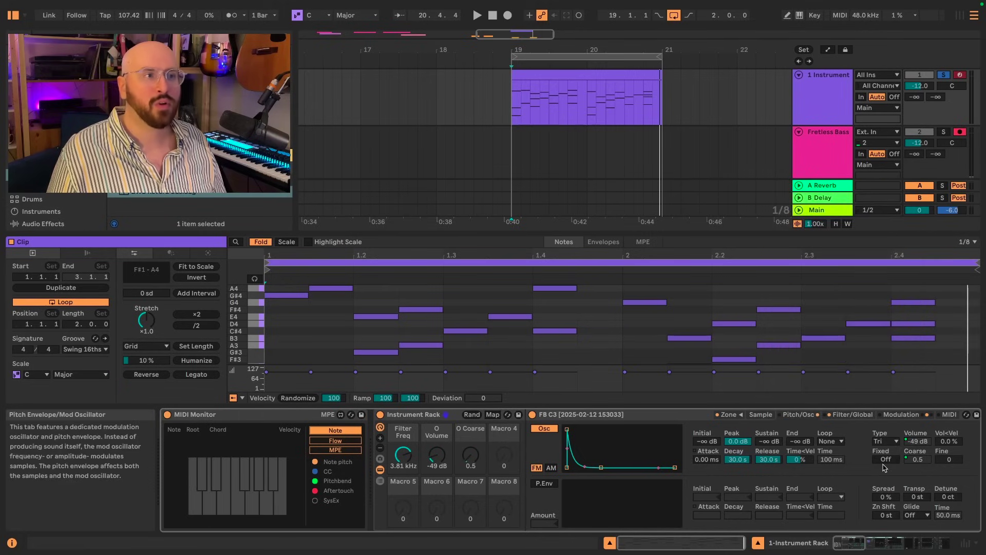
- Map volume-by-velocity to Macro 4 and random pan (Pan < Rnd) to Macro 5
right_click(950, 443)
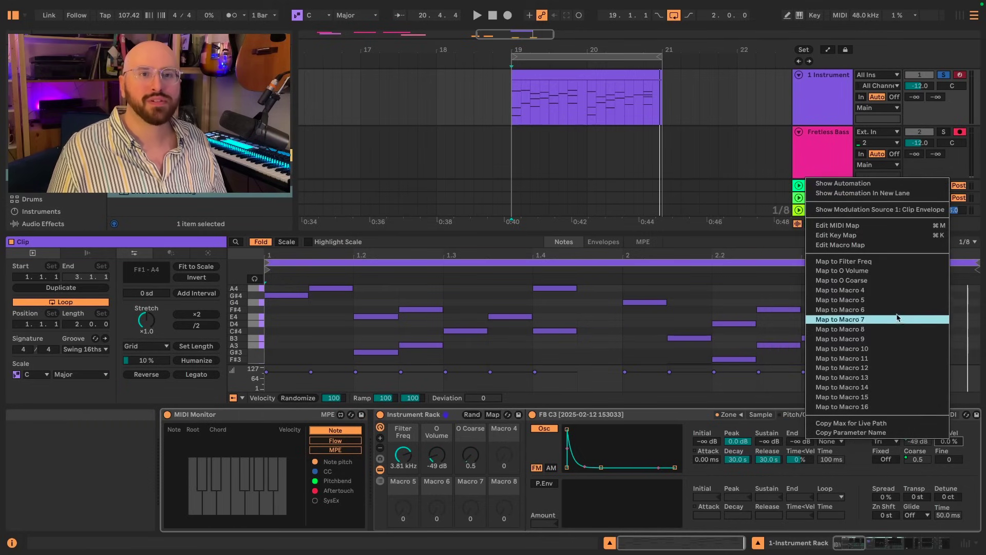
left_click(895, 290)
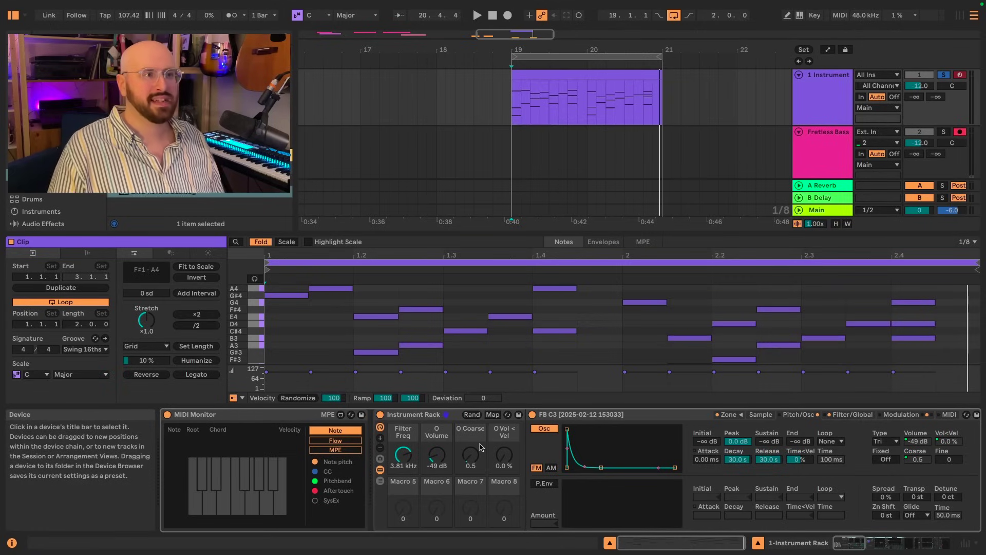
left_click(841, 415)
right_click(867, 482)
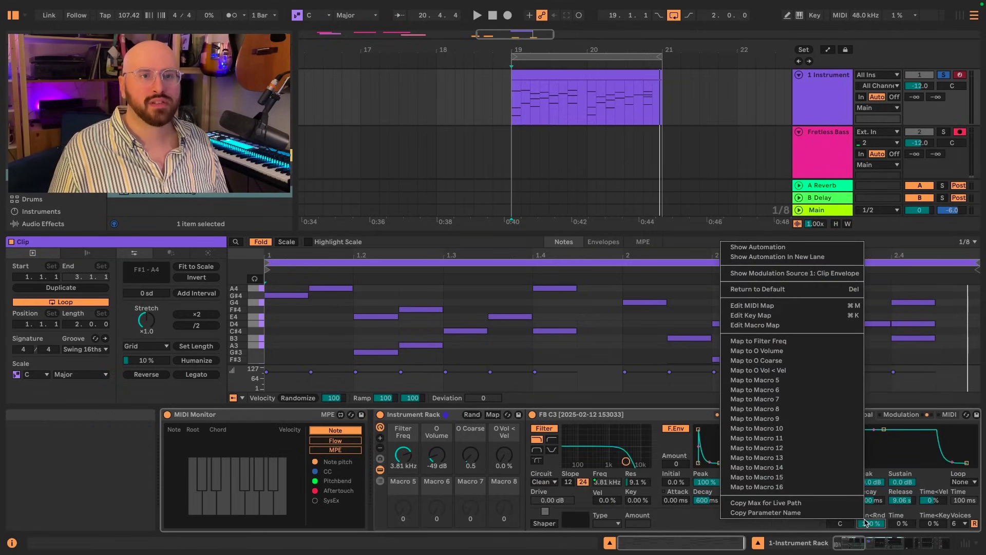
left_click(816, 379)
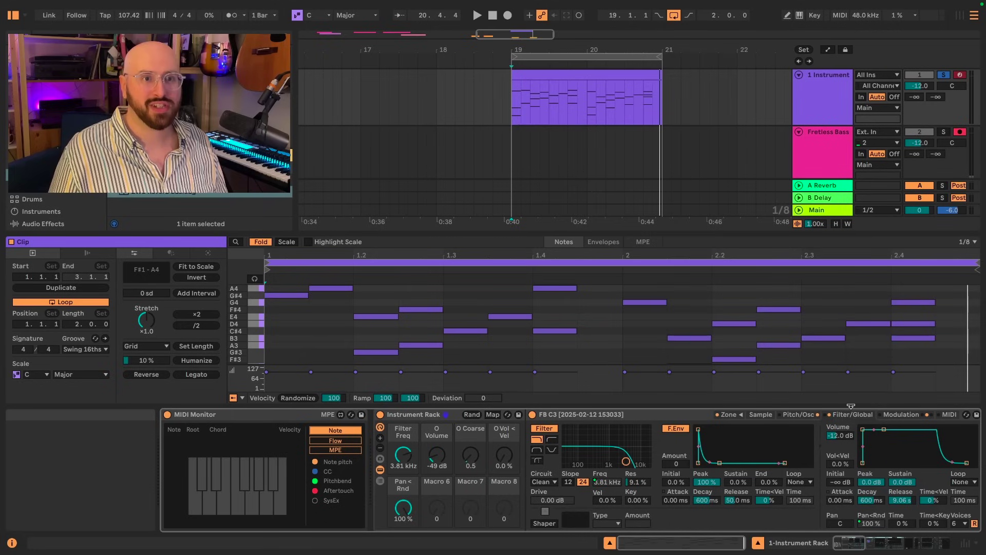
- Map LFO 2 rate to Macro 6 and tie LFO 2's on-switch to the same macro
left_click(904, 414)
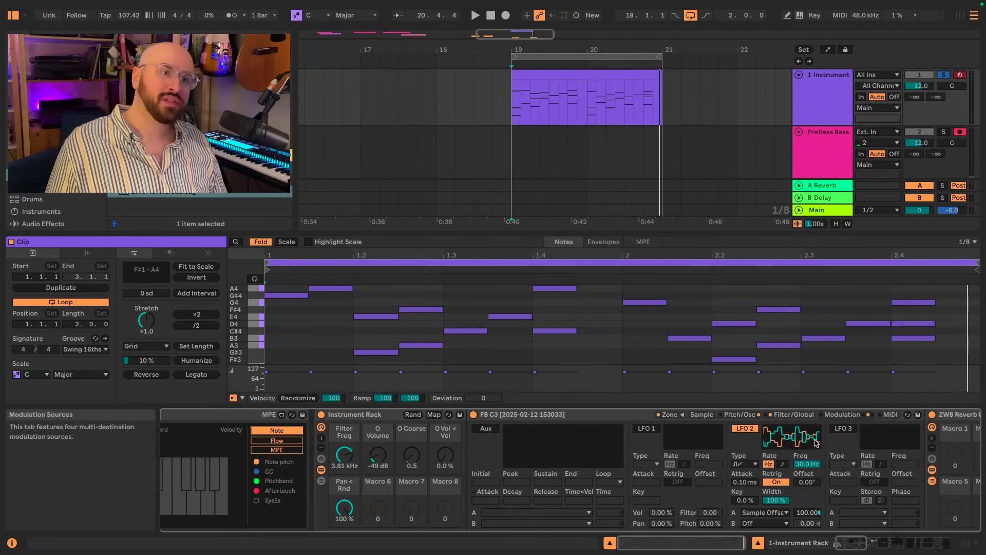
right_click(806, 464)
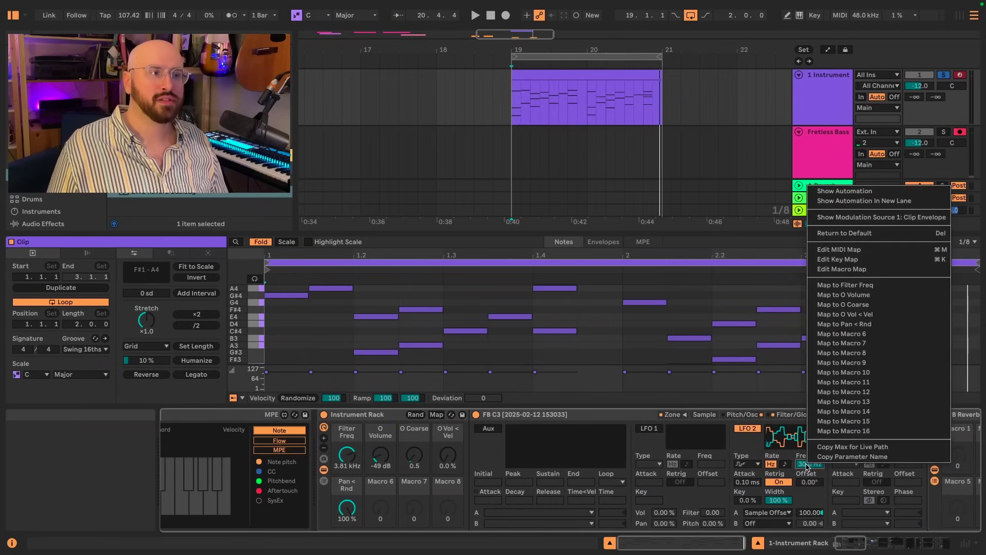
left_click(874, 334)
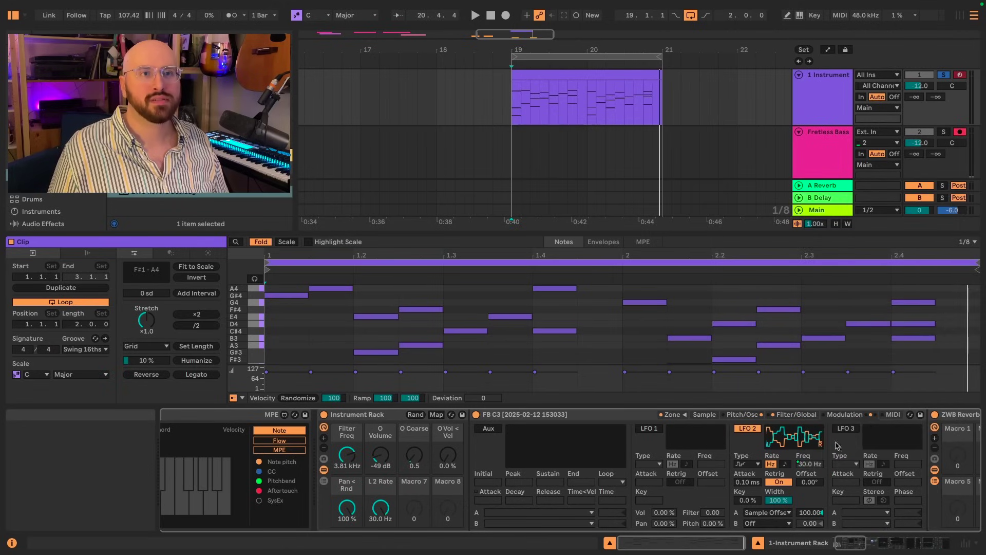
right_click(760, 434)
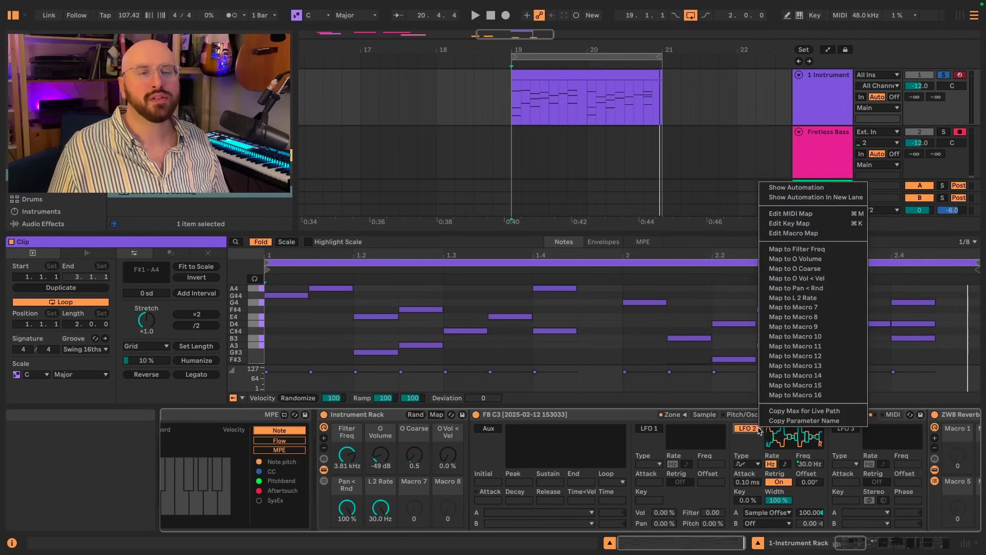
left_click(824, 302)
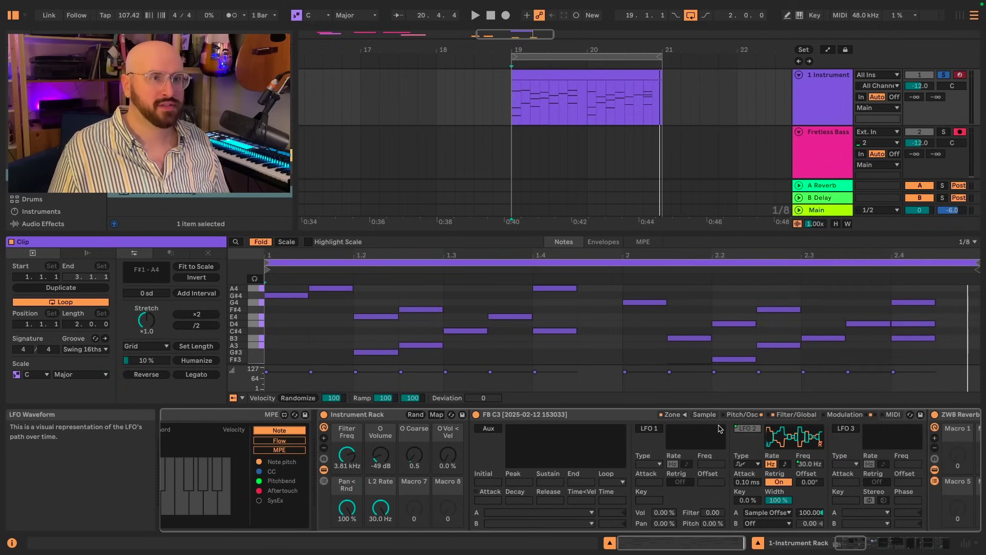
- Narrow the LFO 2 On macro mapping to a 1–127 range, then exit macro mapping mode
left_click(437, 415)
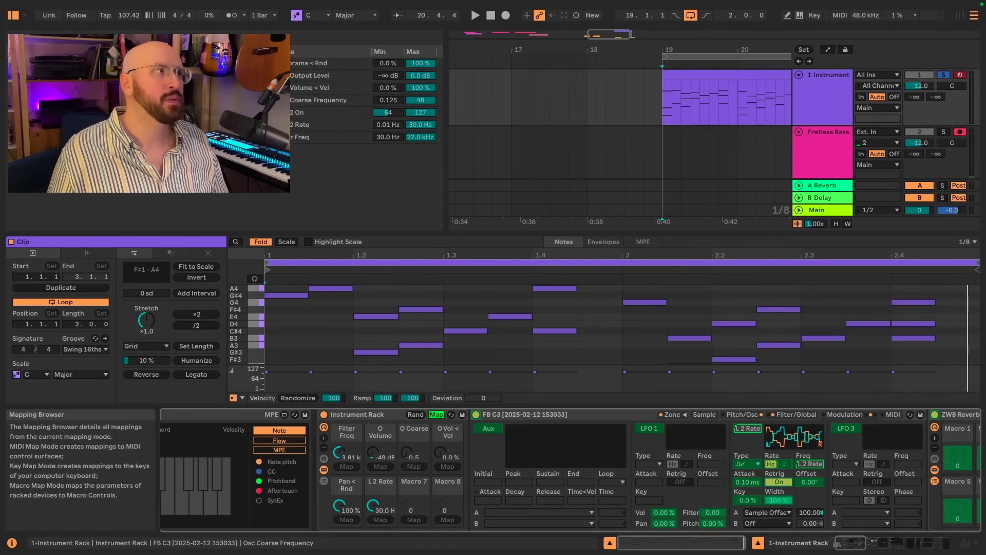
left_click(393, 113)
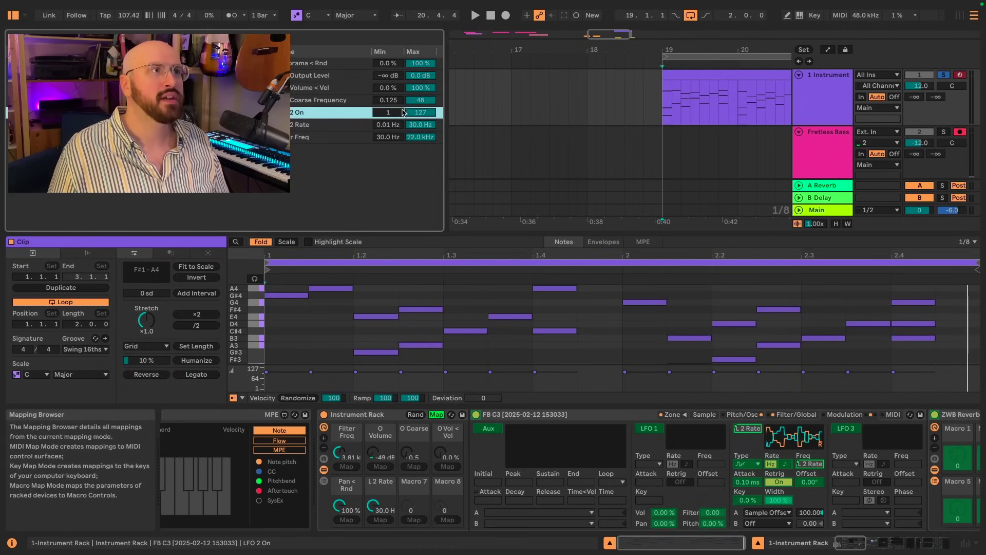
left_click_drag(403, 112, 404, 120)
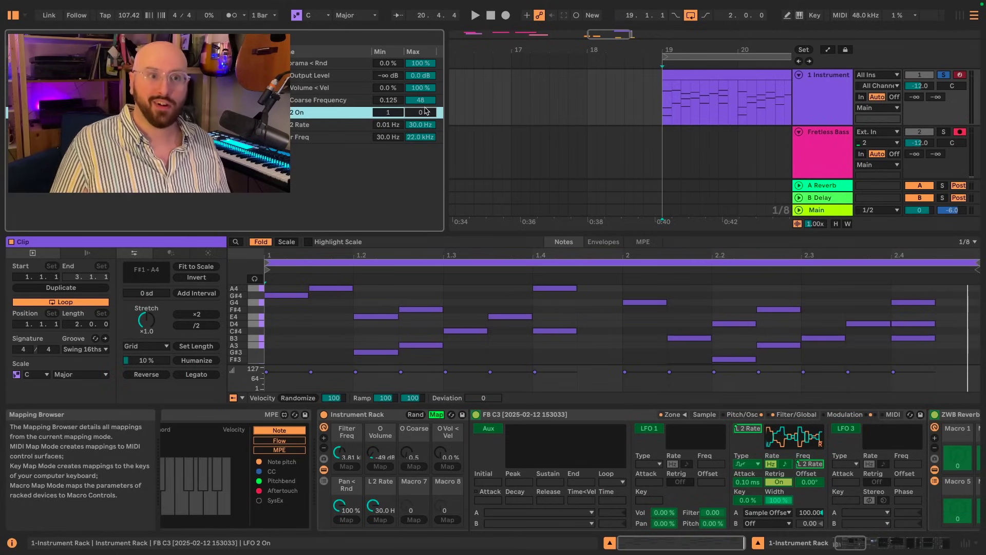
left_click(436, 414)
scroll(528, 484, "right", 4)
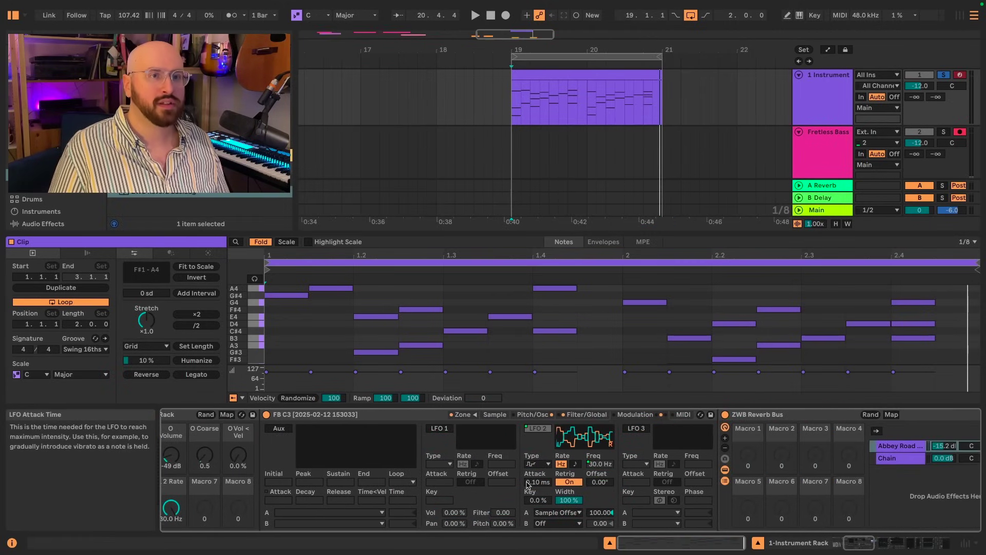
- Map the Abbey Road chain volume to the reverb rack's Macro 1, then link that macro to Instrument Rack Macro 7
scroll(528, 484, "right", 3)
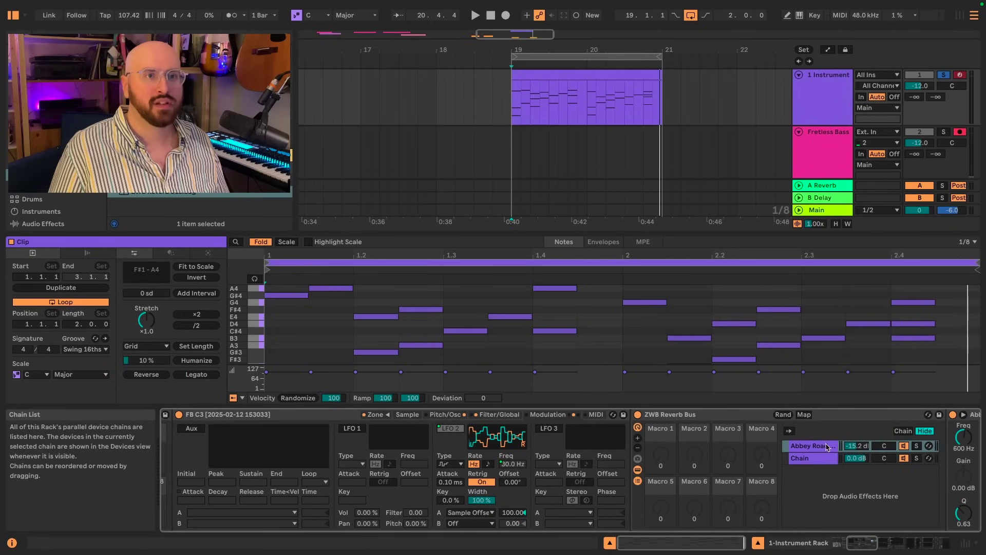
right_click(826, 446)
right_click(857, 445)
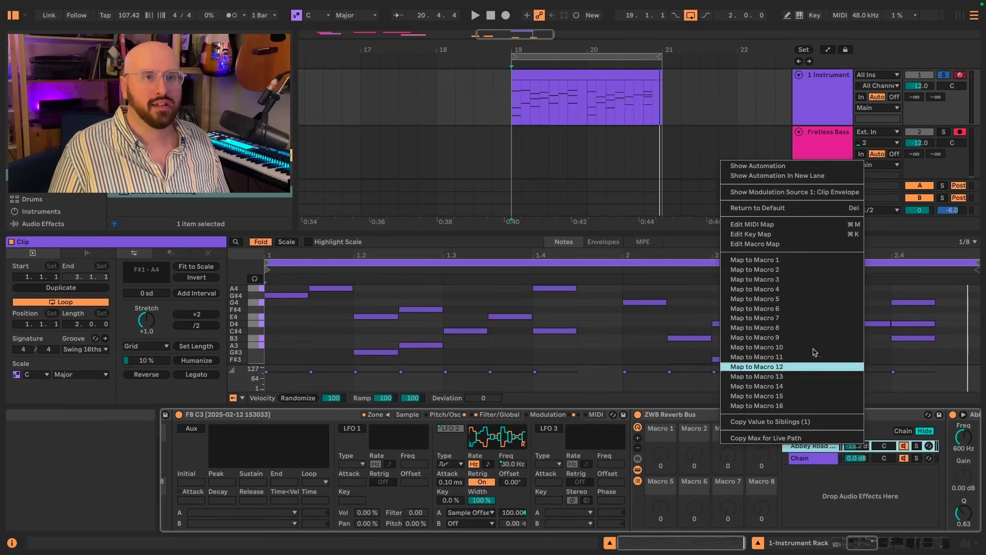
left_click(791, 260)
right_click(660, 455)
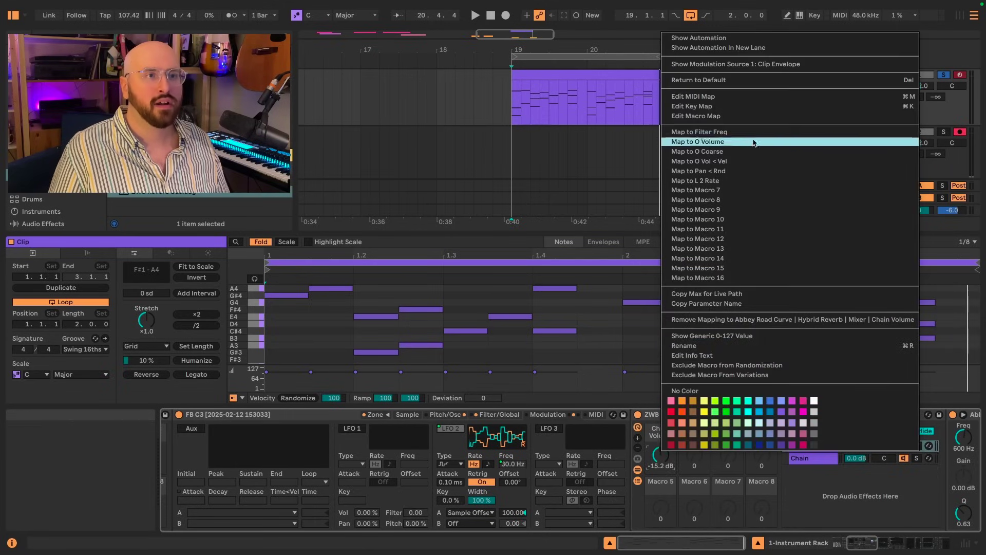
left_click(640, 495)
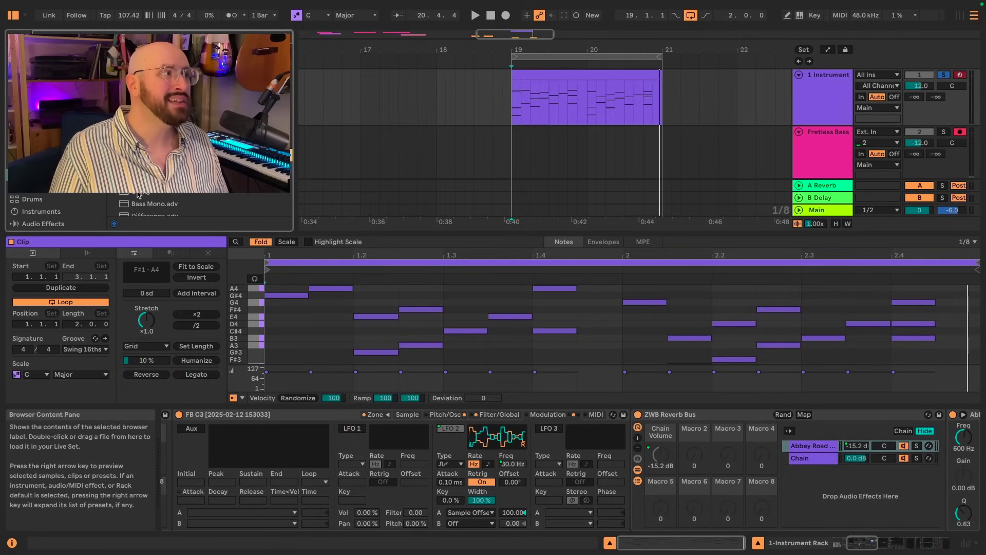
- Insert a Utility after Hybrid Reverb and map its Gain to Instrument Rack Macro 8
left_click(138, 195)
scroll(839, 470, "right", 10)
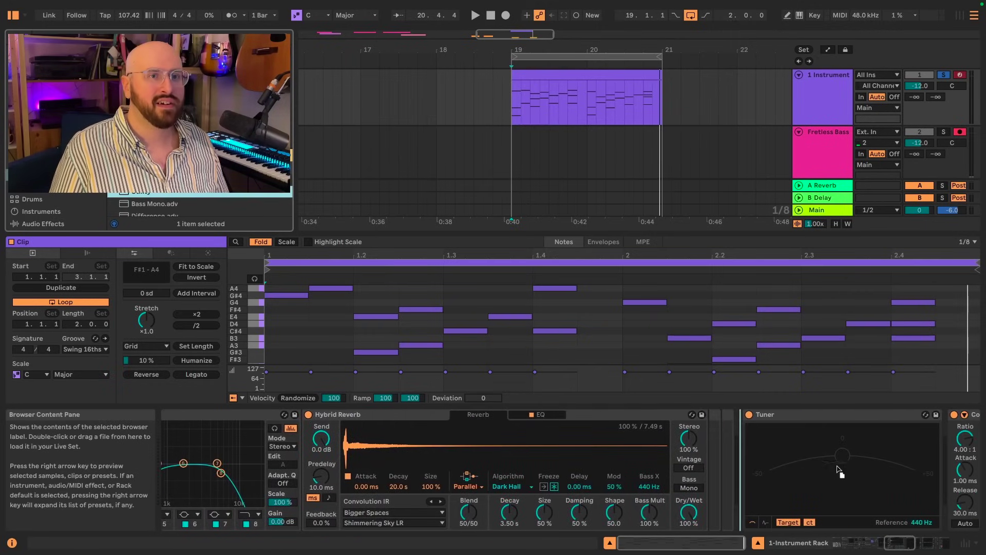
left_click_drag(729, 467, 723, 437)
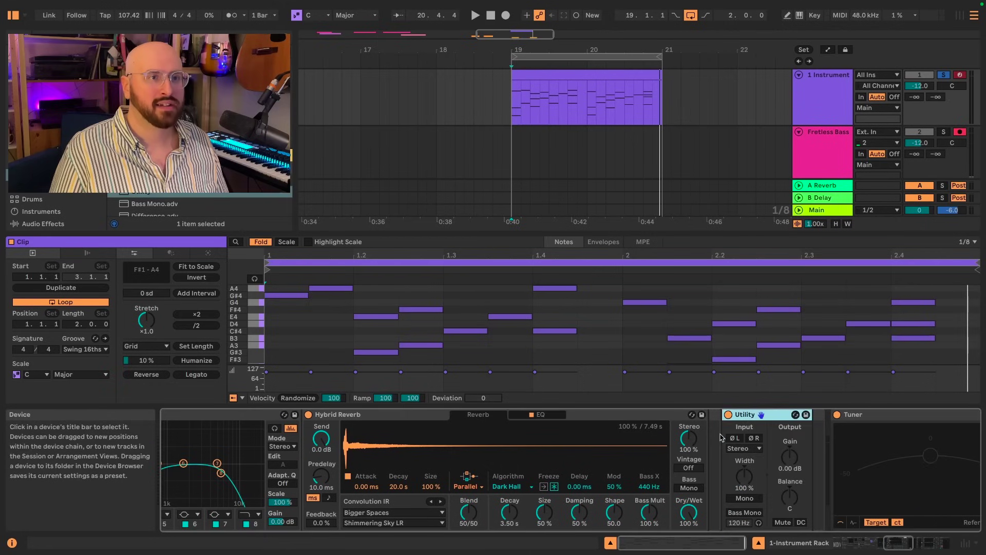
right_click(788, 460)
left_click(875, 346)
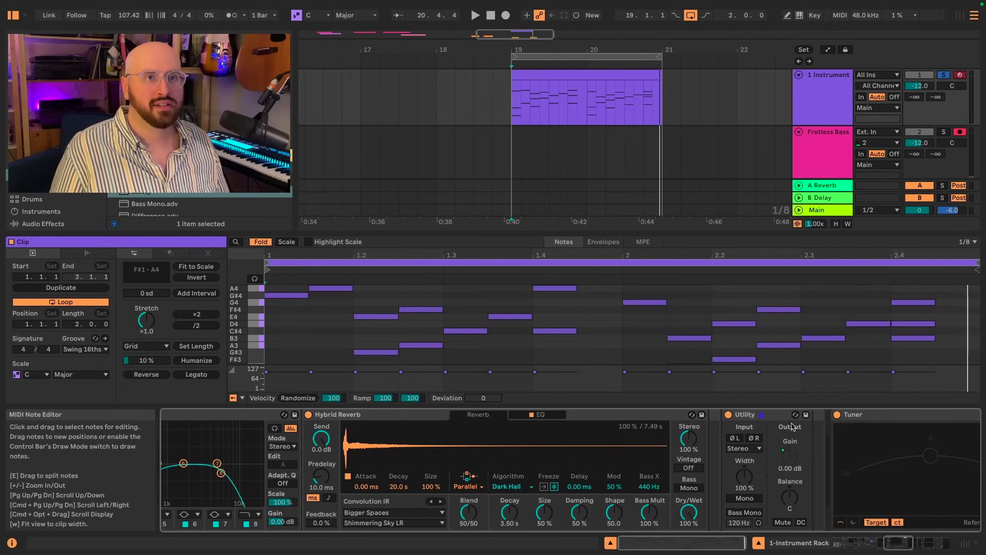
scroll(755, 462, "left", 5)
scroll(754, 461, "left", 8)
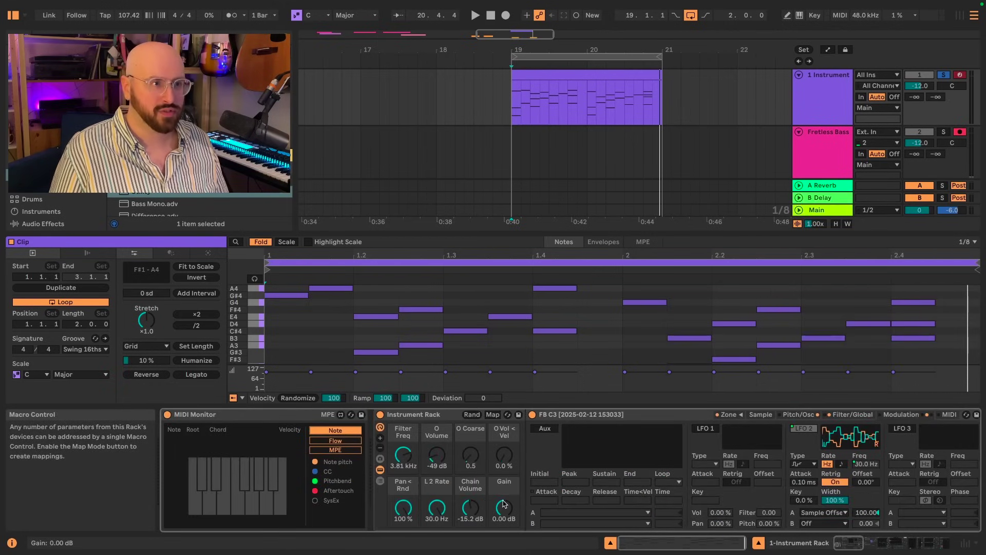